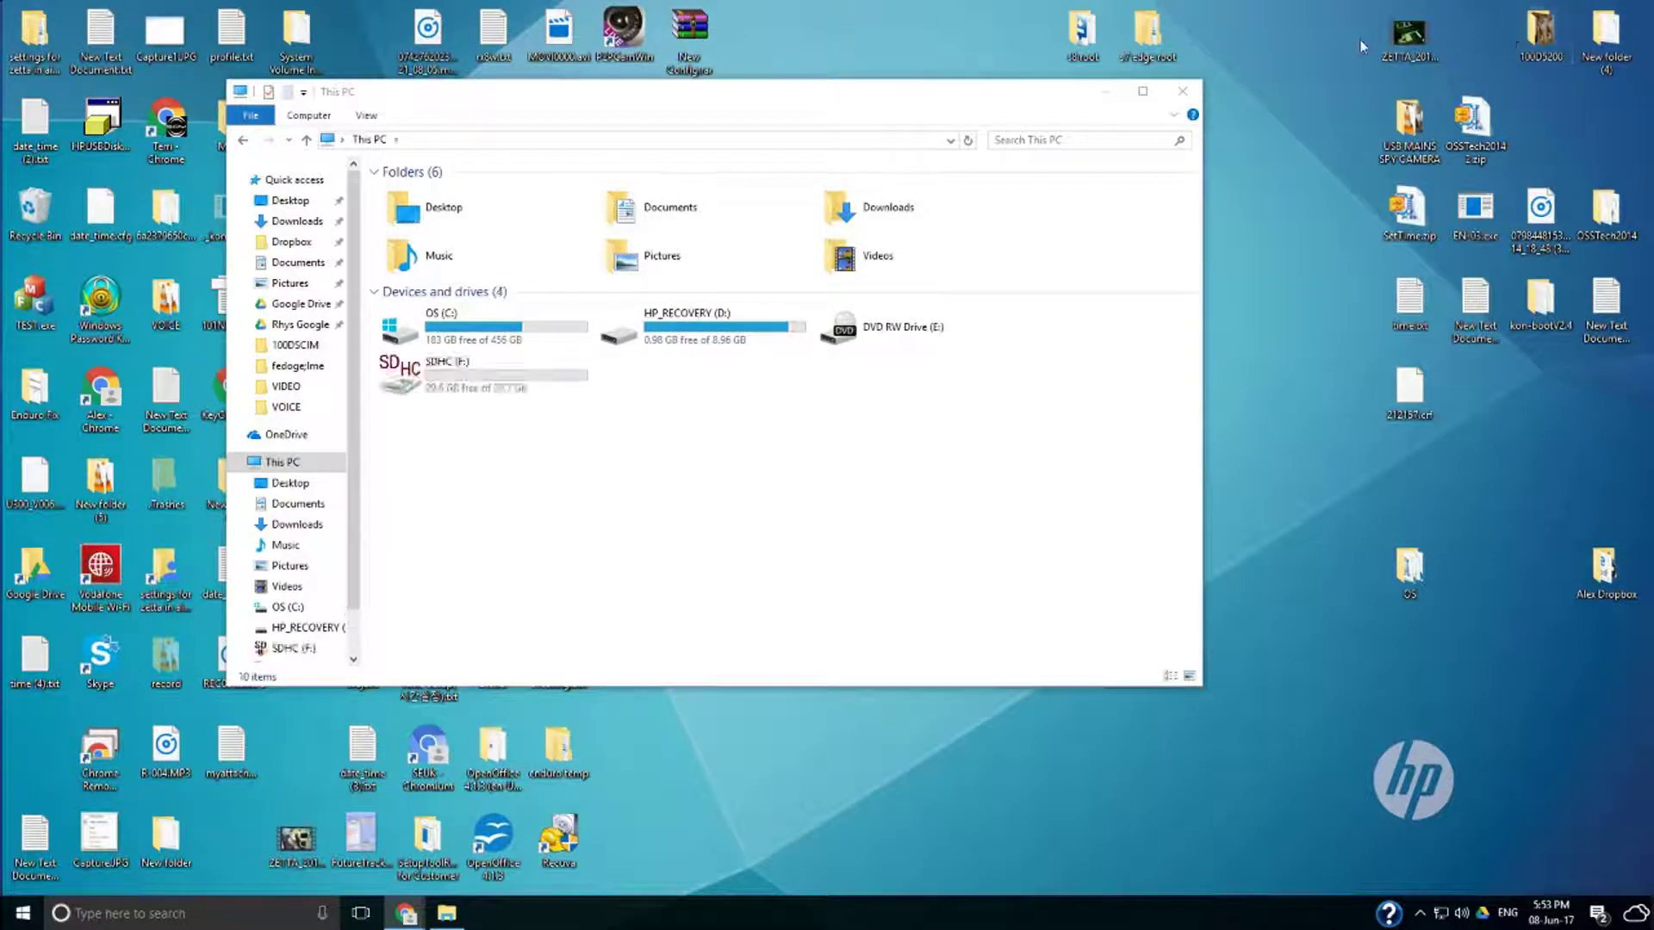
- On SDHC (F:), select all 26 photos in the photos folder, then open the pdf folder
{"action": "double_click", "coordinate": [449, 375]}
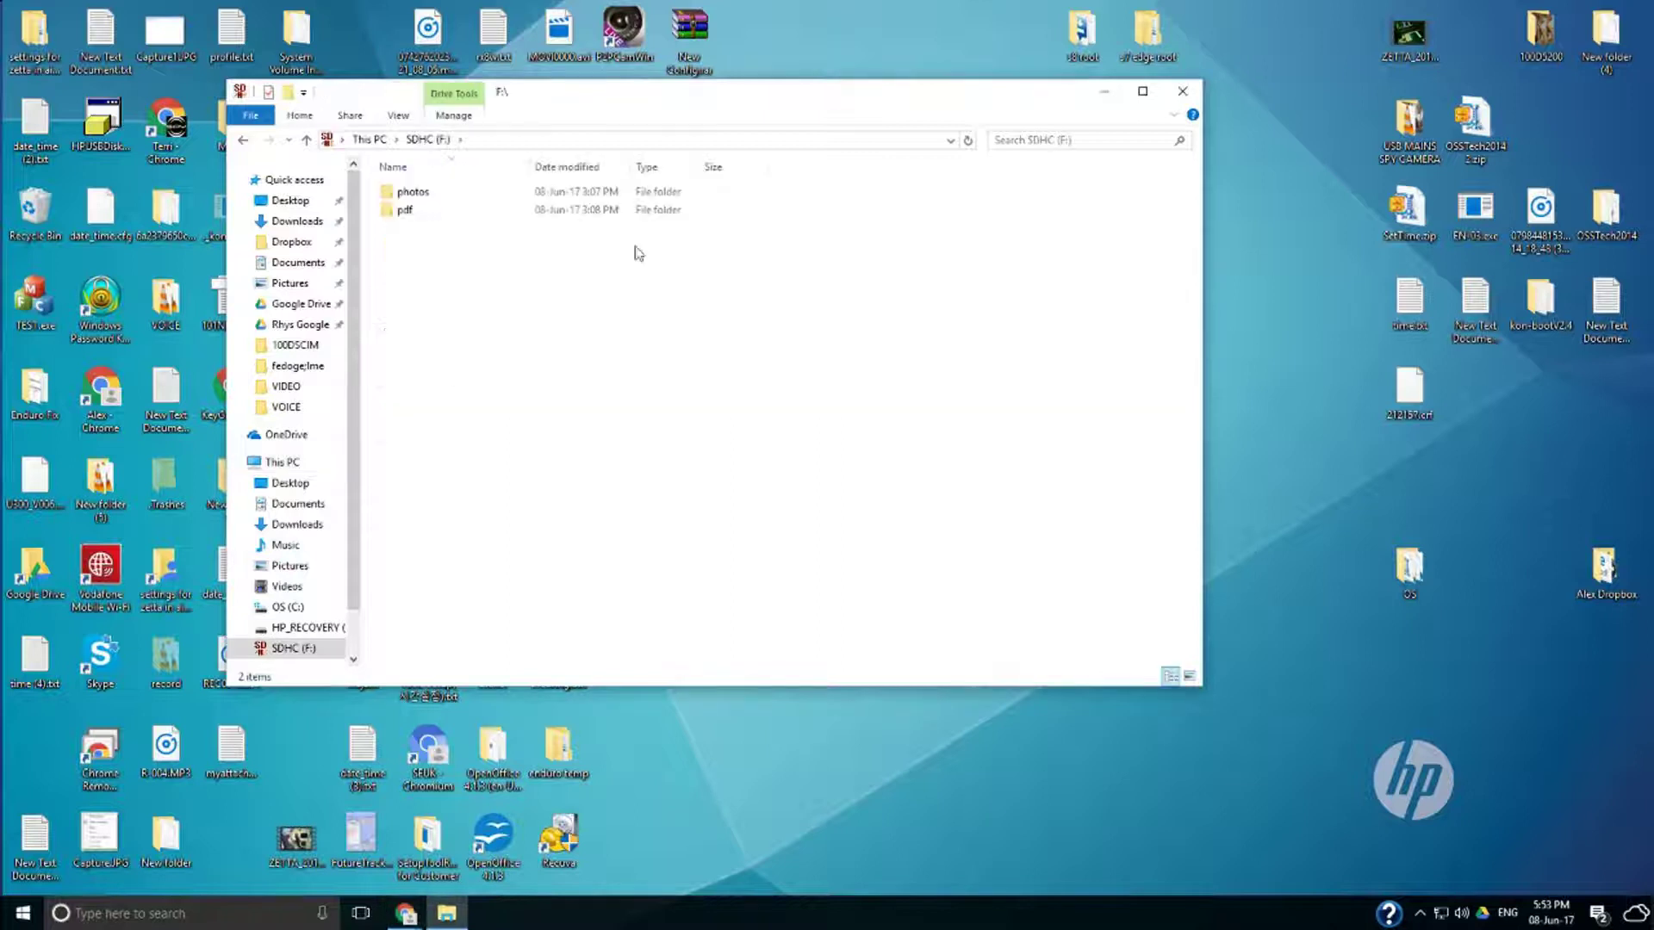
{"action": "double_click", "coordinate": [462, 192]}
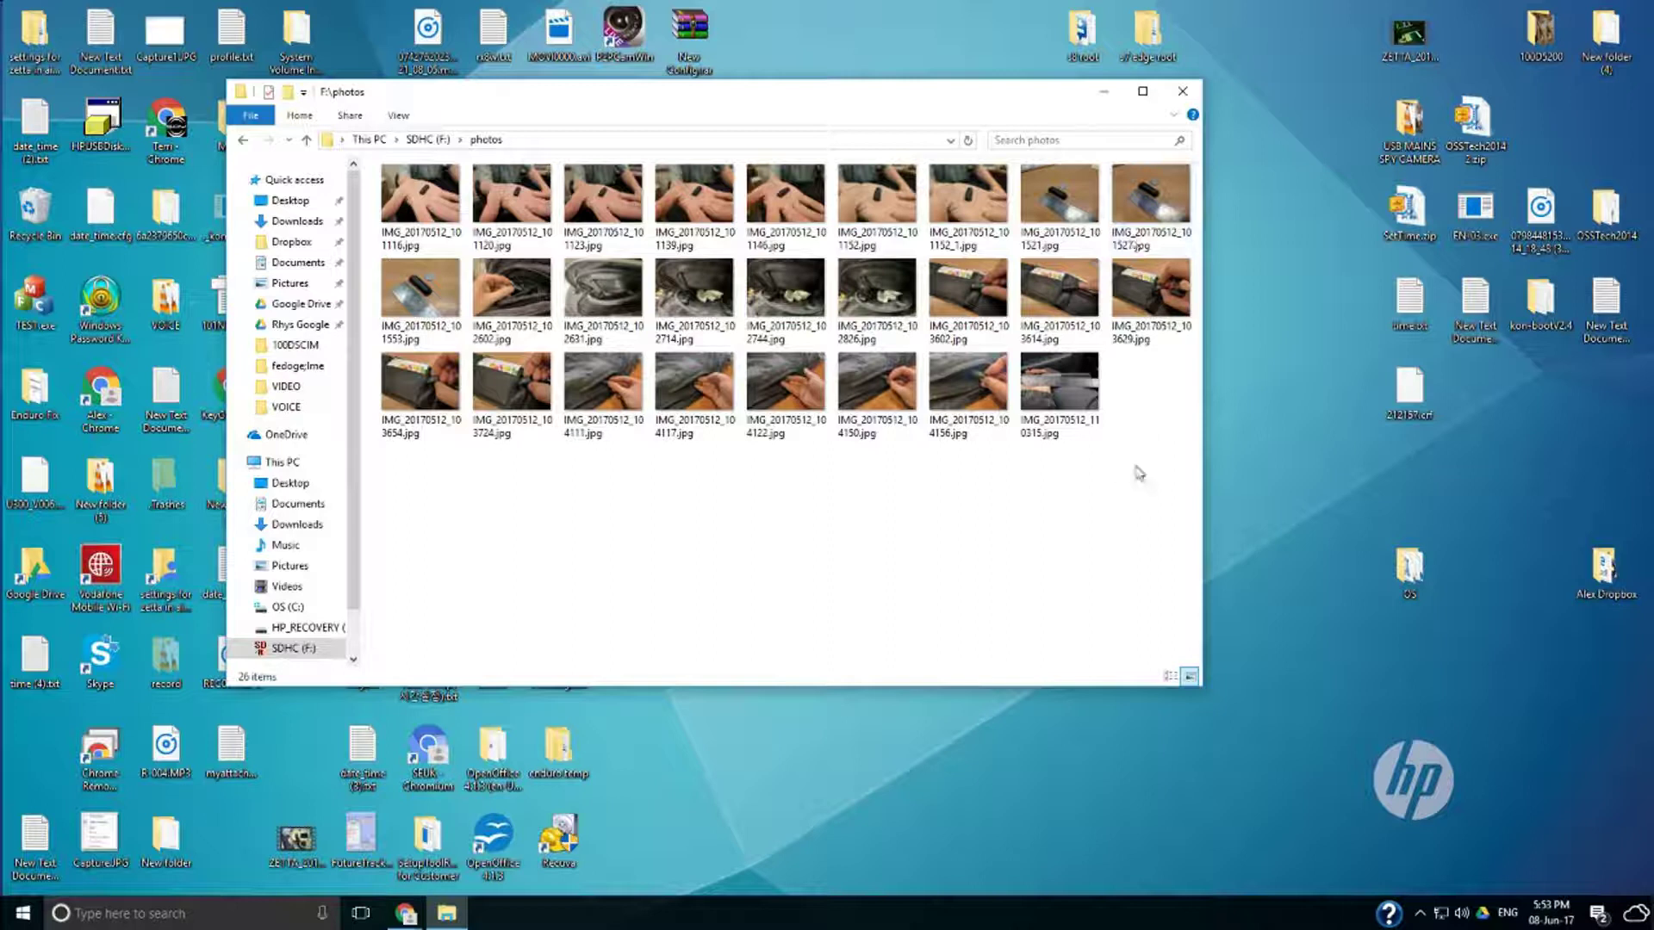
{"action": "left_click", "coordinate": [411, 211]}
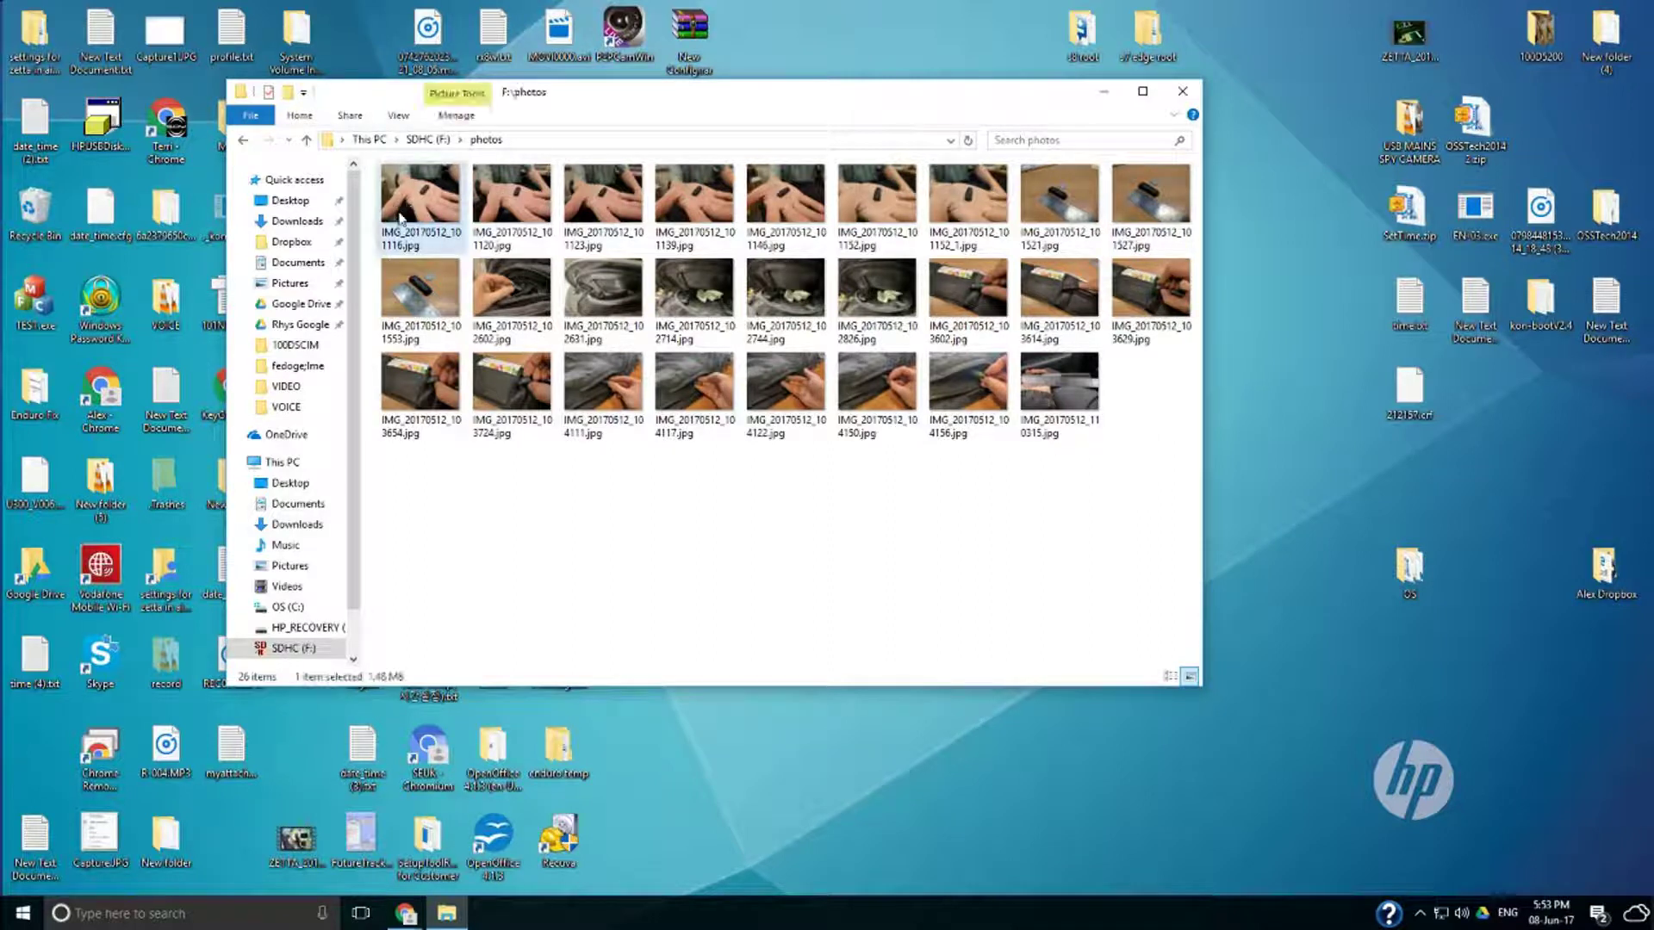
{"action": "key", "text": "ctrl+a"}
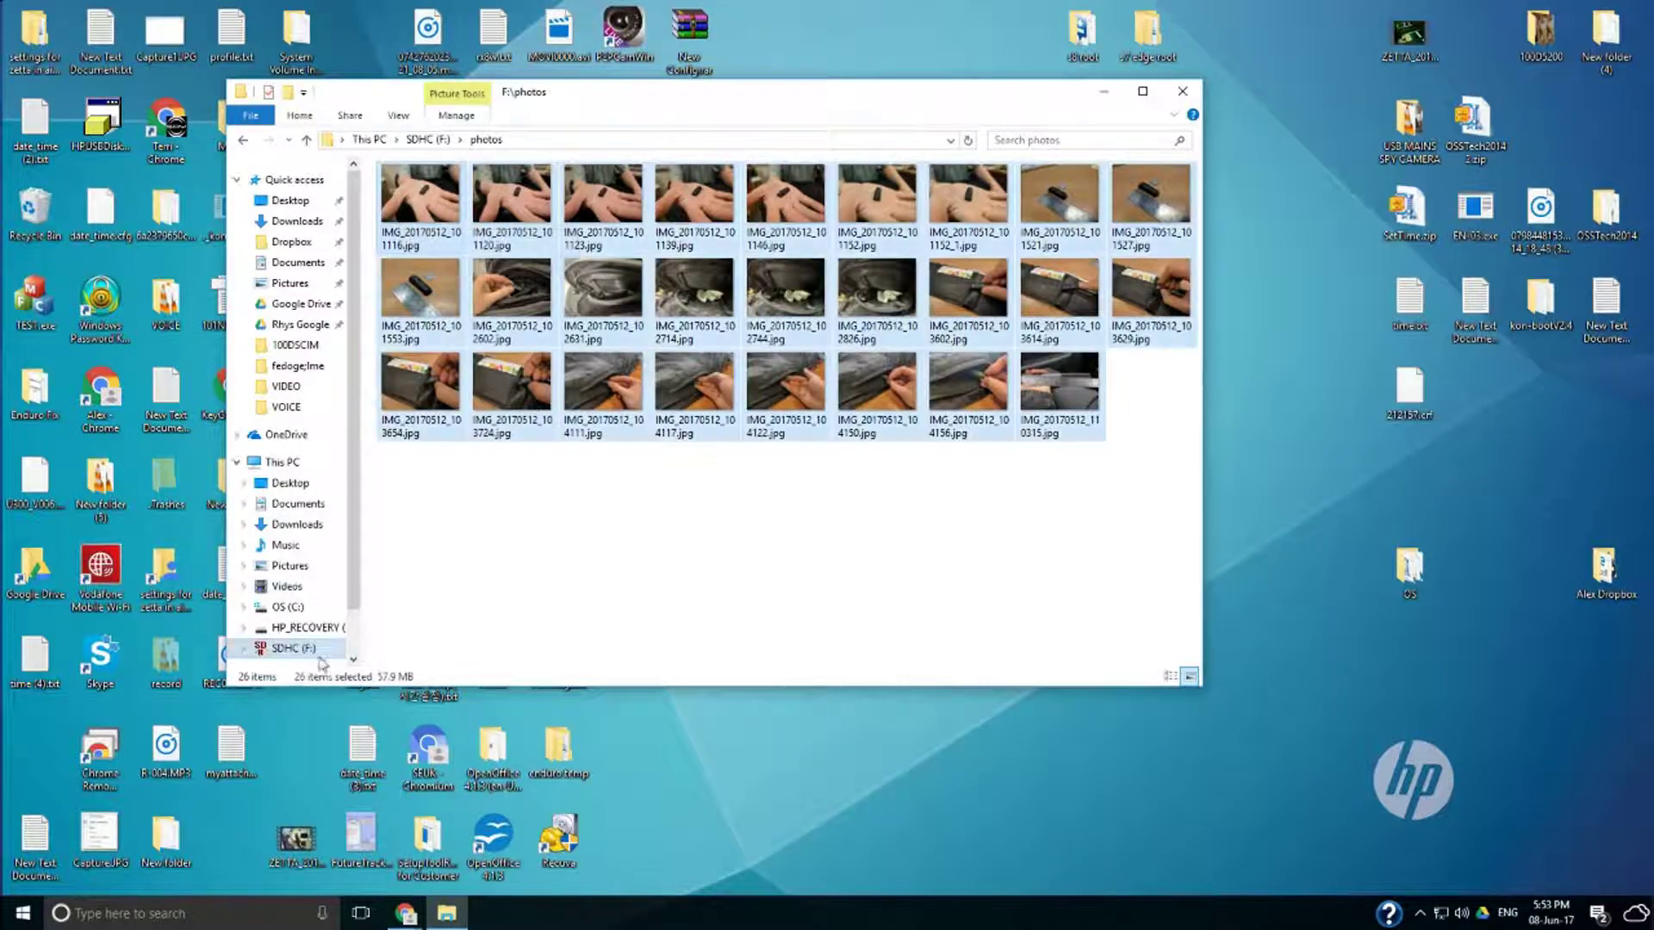
{"action": "left_click", "coordinate": [243, 140]}
{"action": "double_click", "coordinate": [411, 213]}
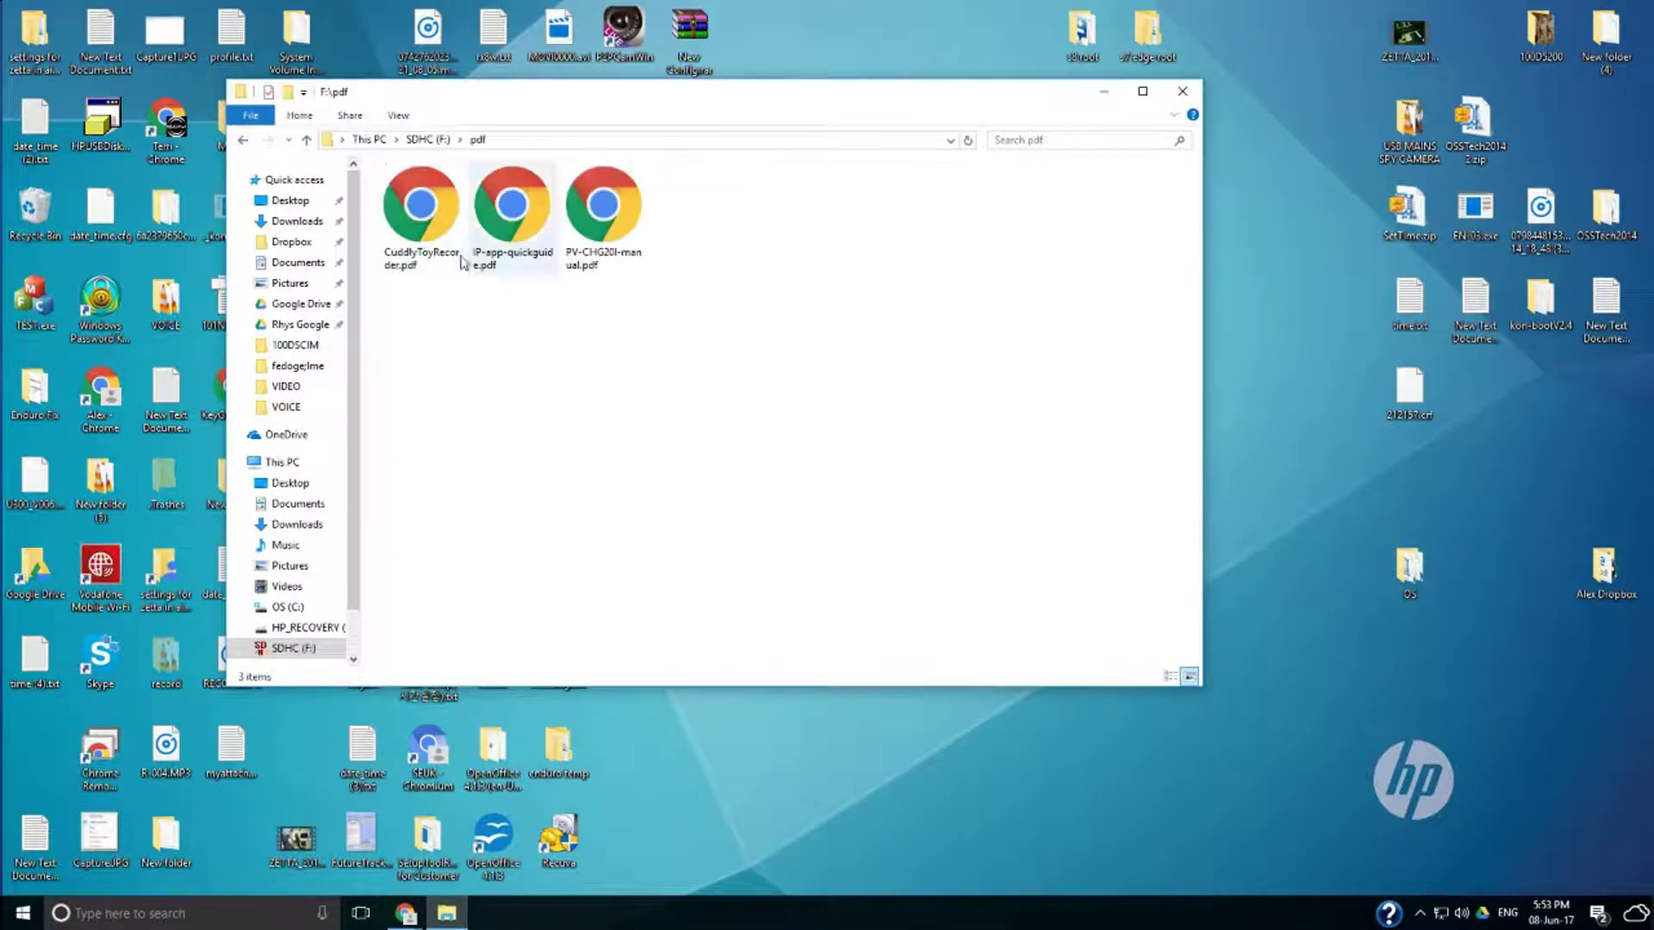
- View PV-CHG20I-manual.pdf and CuddlyToyRecorder.pdf in Chrome, closing each, then minimize the browser
{"action": "double_click", "coordinate": [594, 212]}
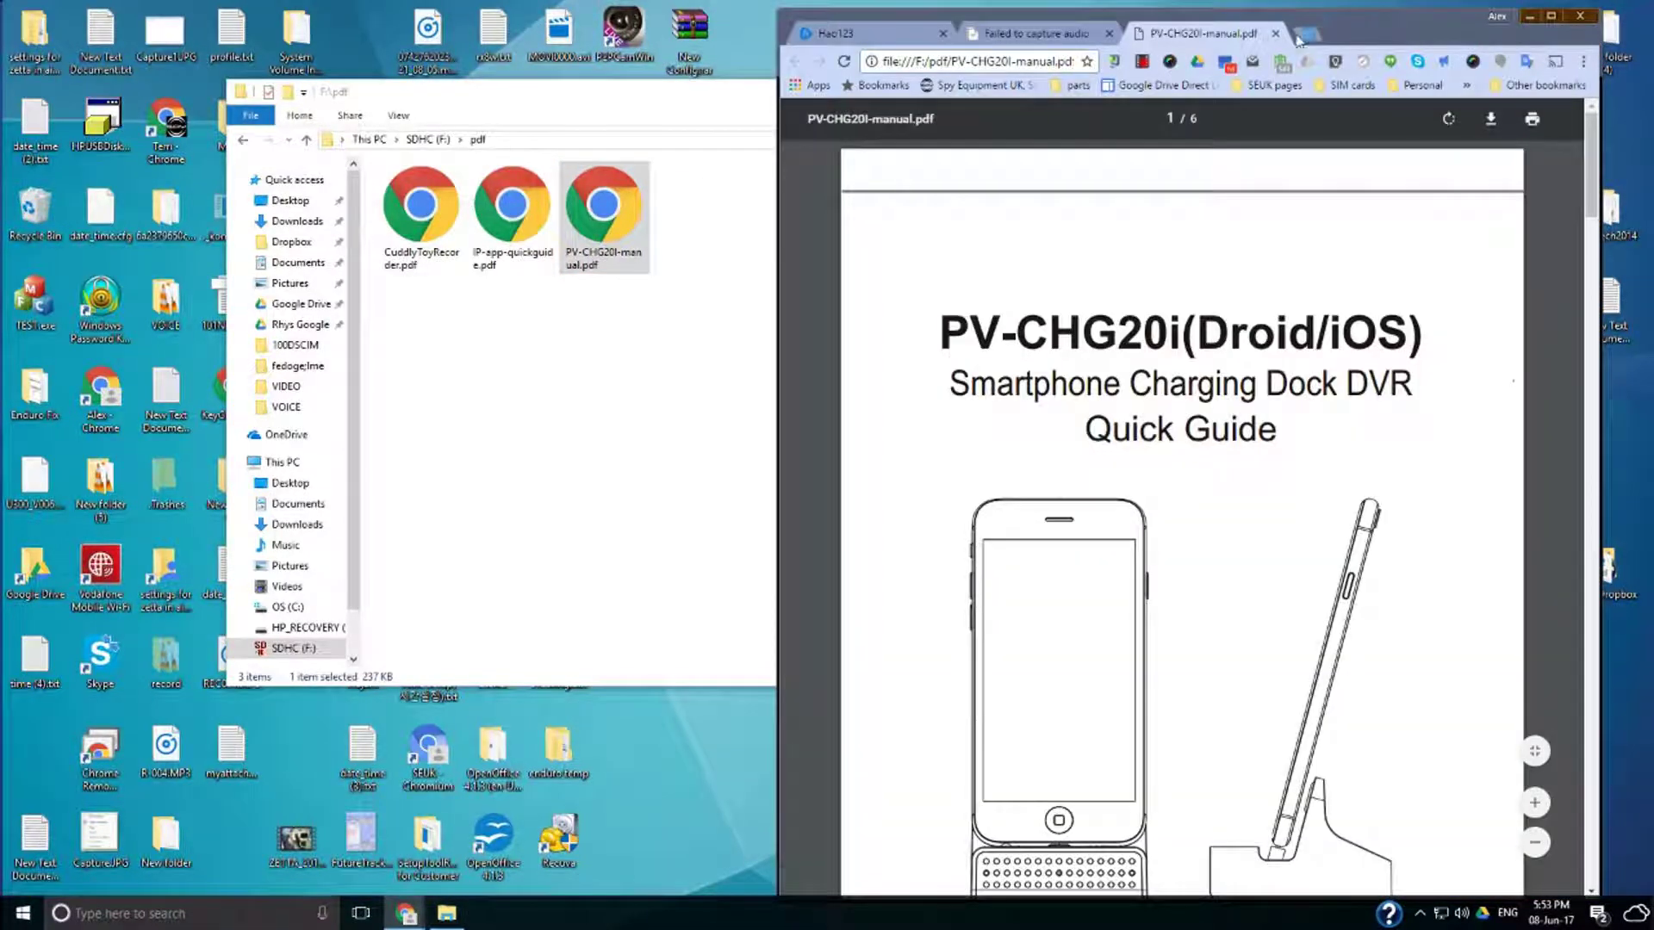
{"action": "left_click", "coordinate": [1274, 32]}
{"action": "double_click", "coordinate": [403, 250]}
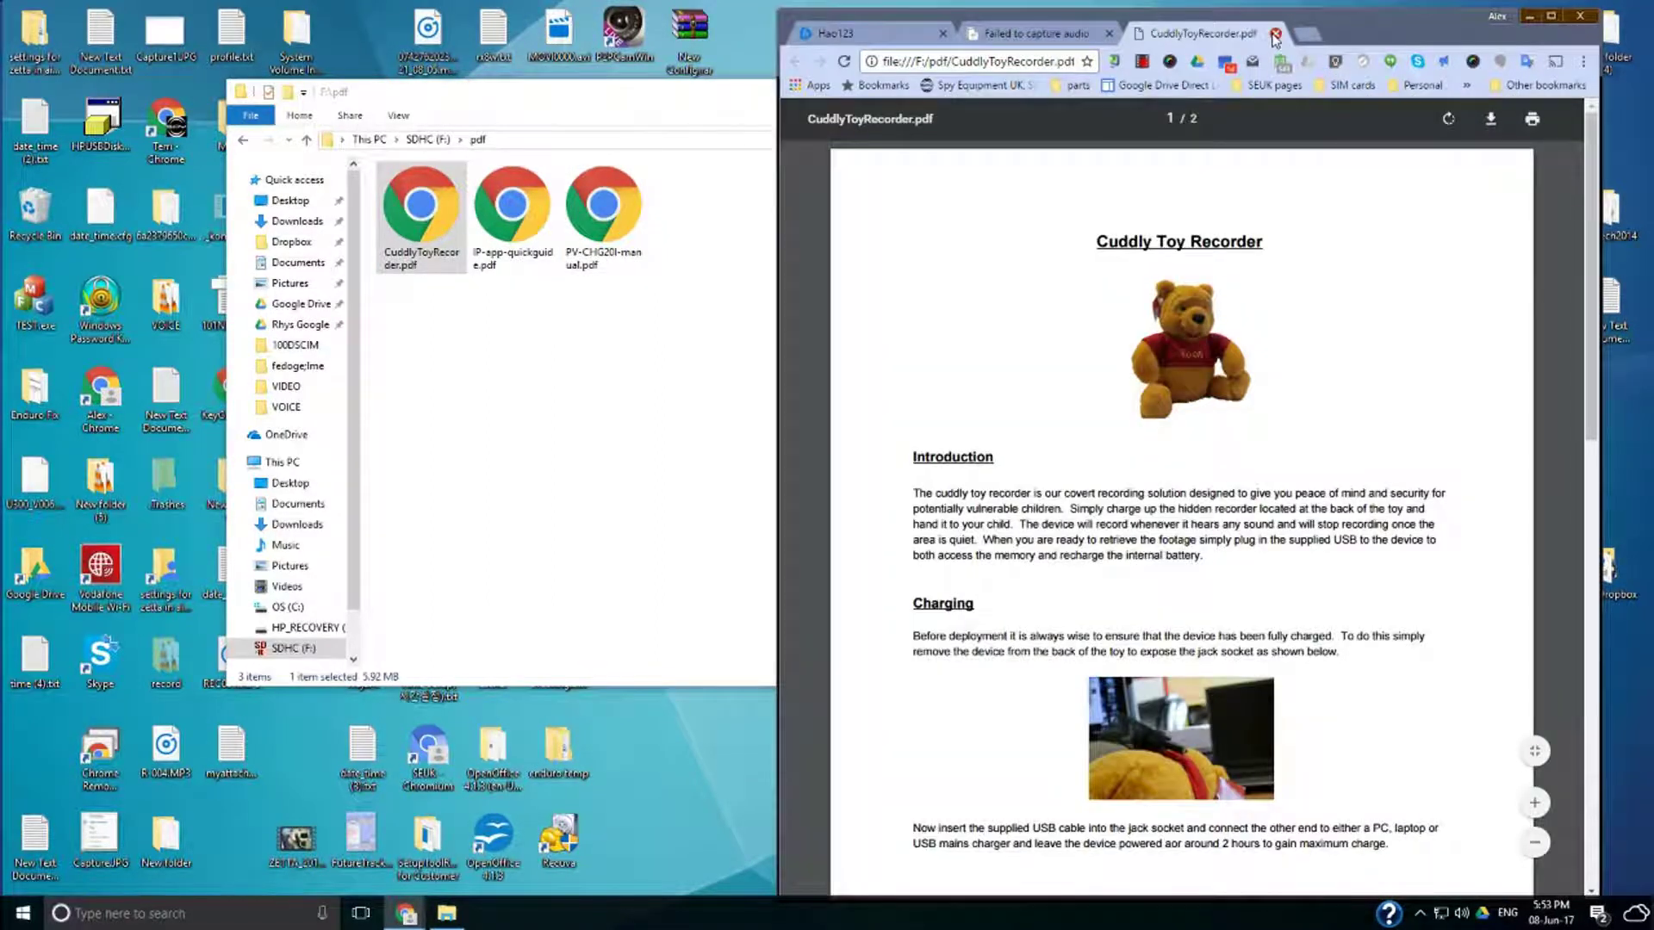
{"action": "left_click", "coordinate": [1274, 32]}
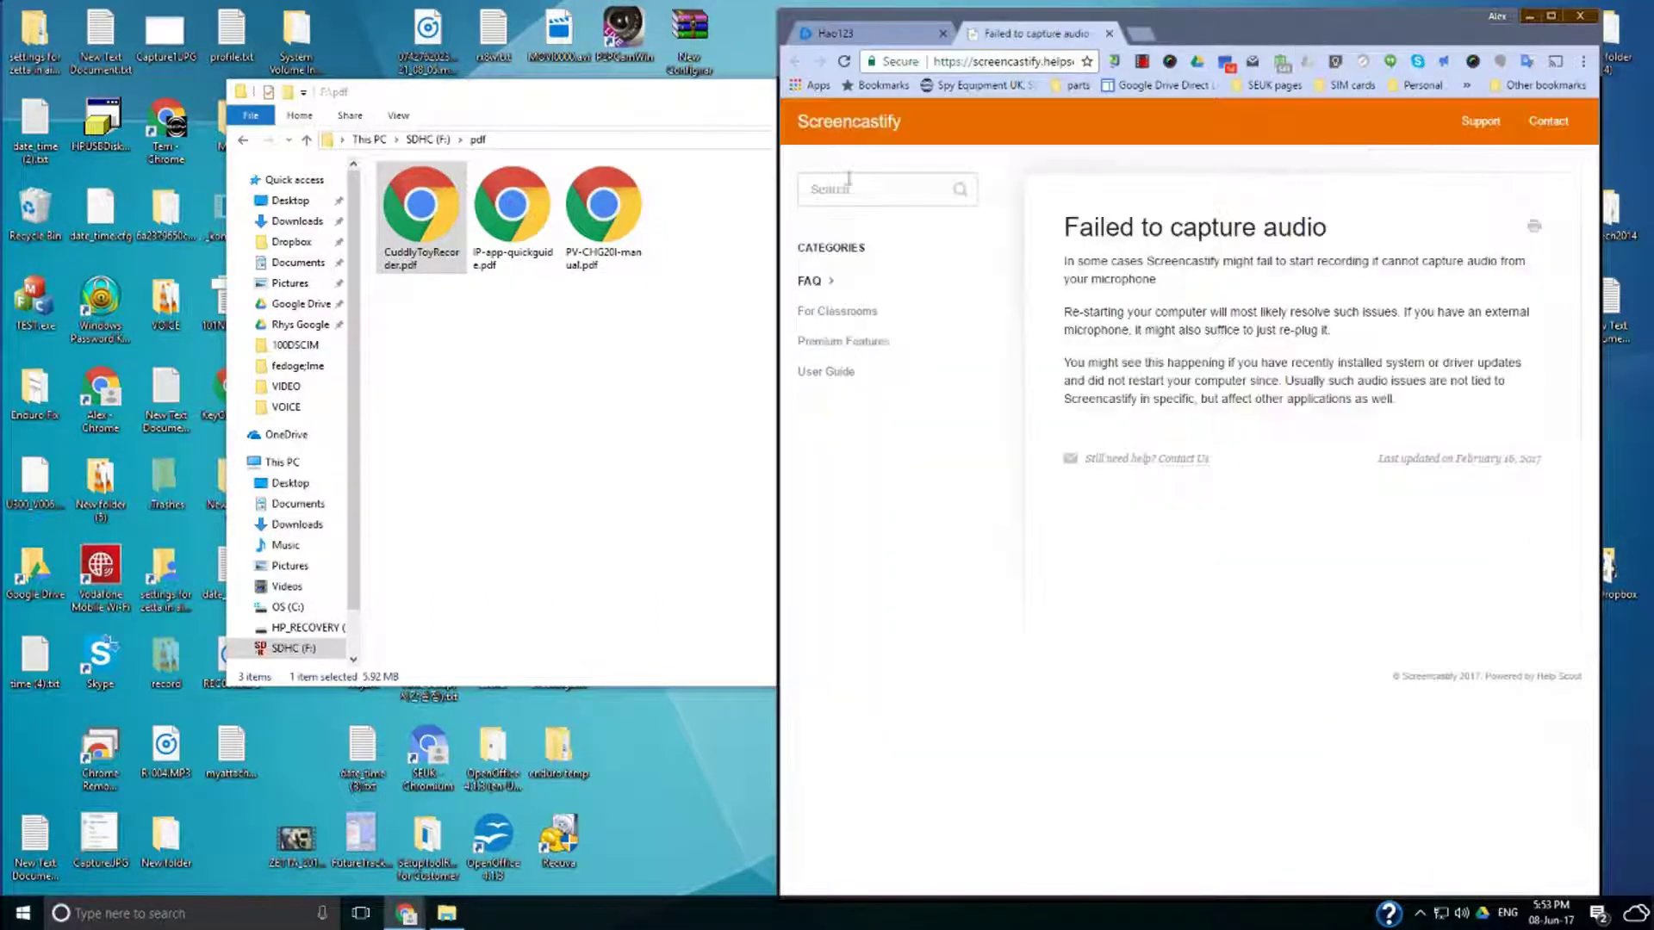
{"action": "left_click", "coordinate": [1526, 16]}
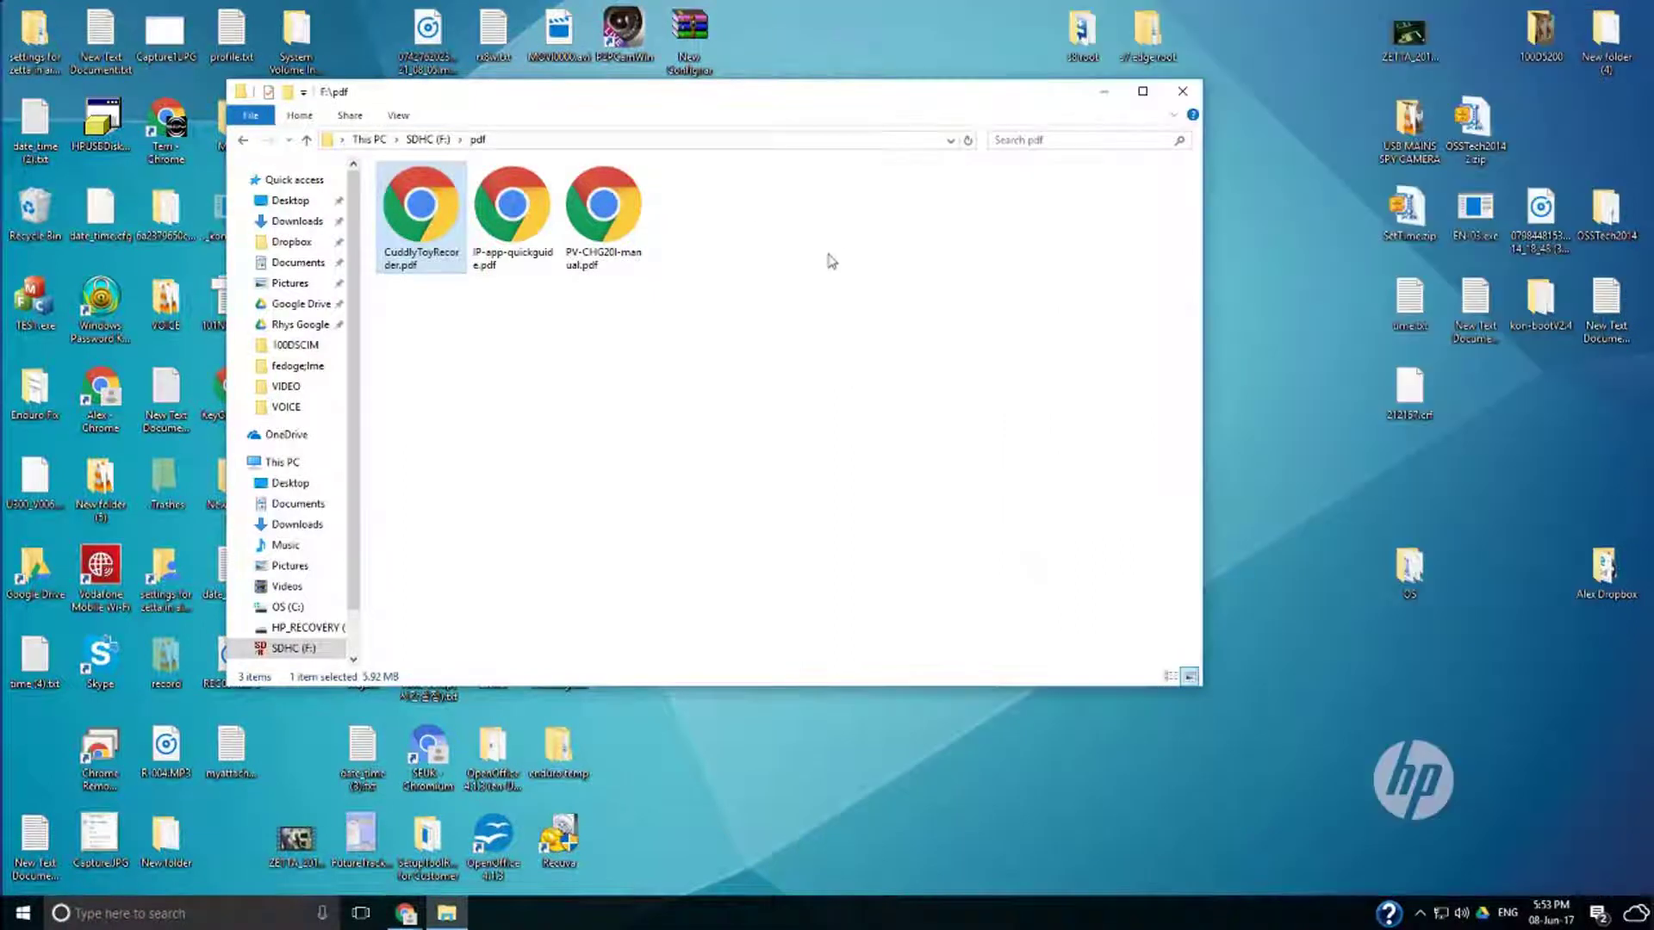
- Permanently delete the photos and pdf folders from SDHC (F:) and return to This PC
{"action": "left_click", "coordinate": [241, 142]}
{"action": "left_click", "coordinate": [242, 143]}
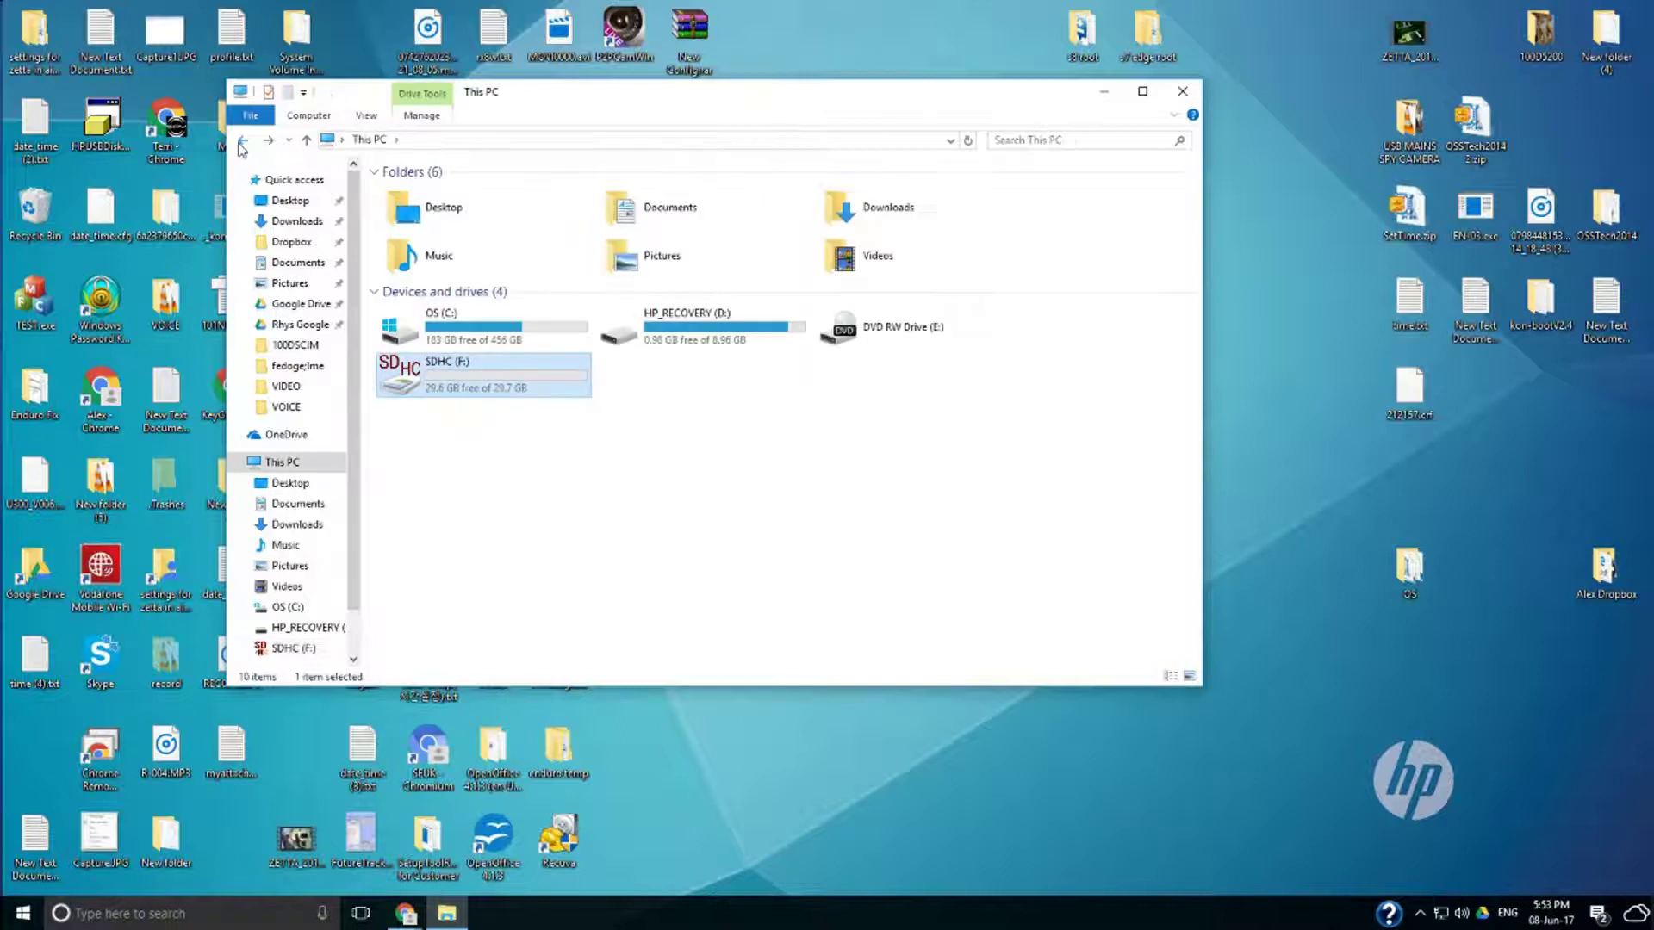
{"action": "double_click", "coordinate": [457, 397]}
{"action": "left_click_drag", "start_coordinate": [526, 369], "coordinate": [424, 176]}
{"action": "right_click", "coordinate": [436, 205]}
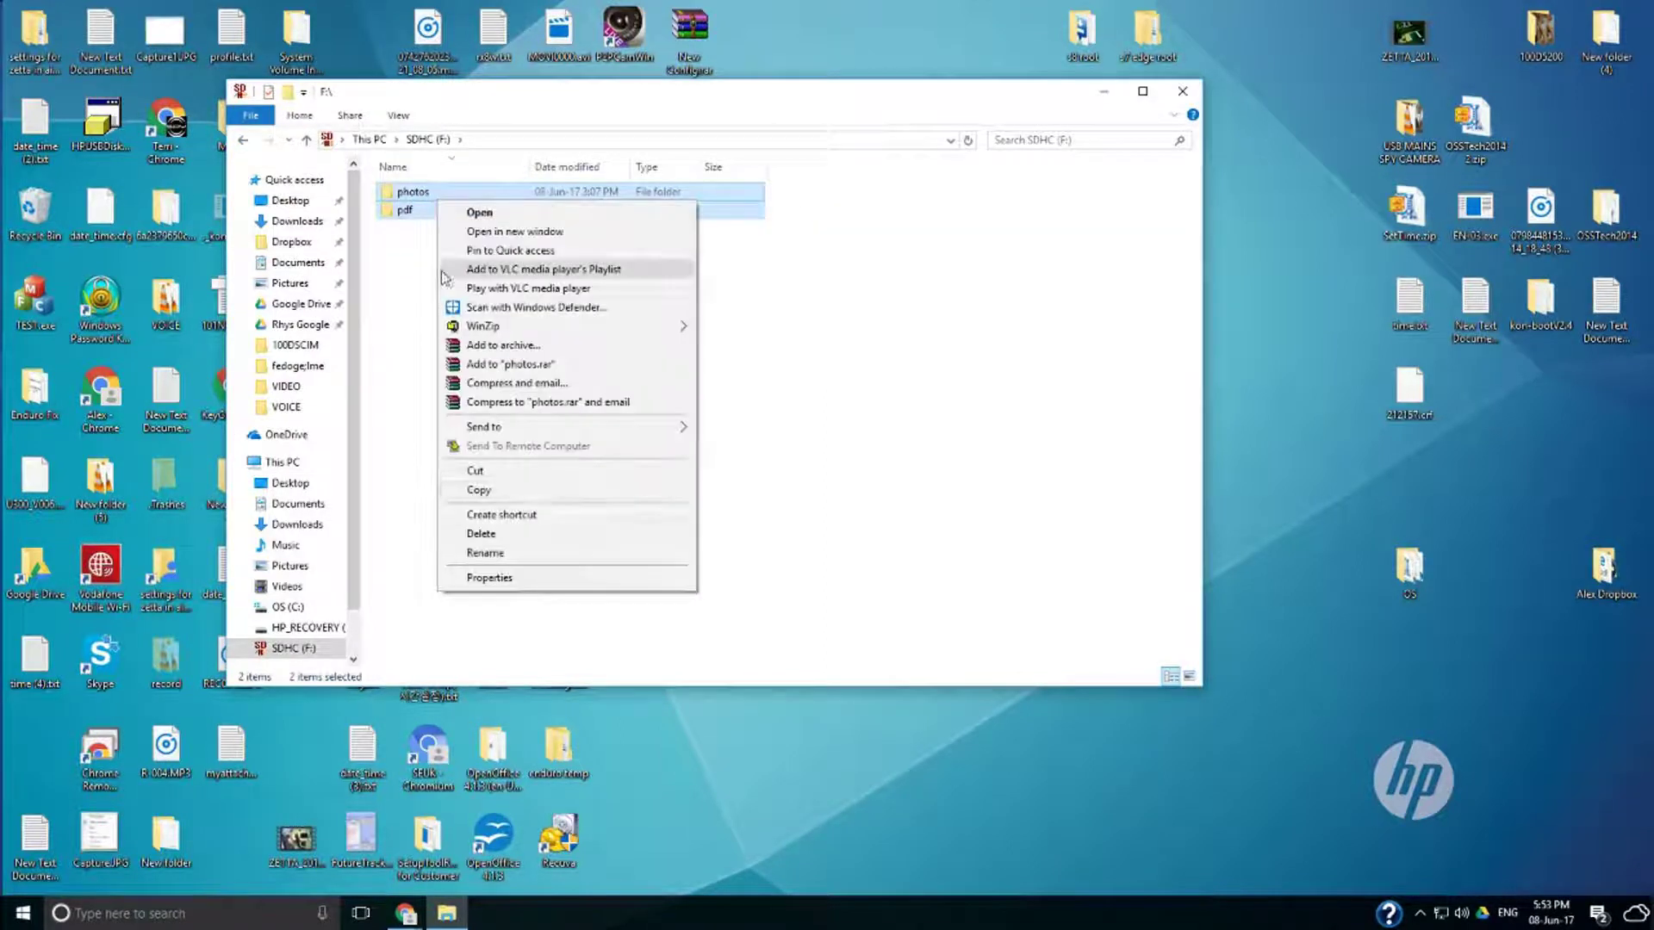
{"action": "left_click", "coordinate": [520, 533]}
{"action": "left_click", "coordinate": [880, 472]}
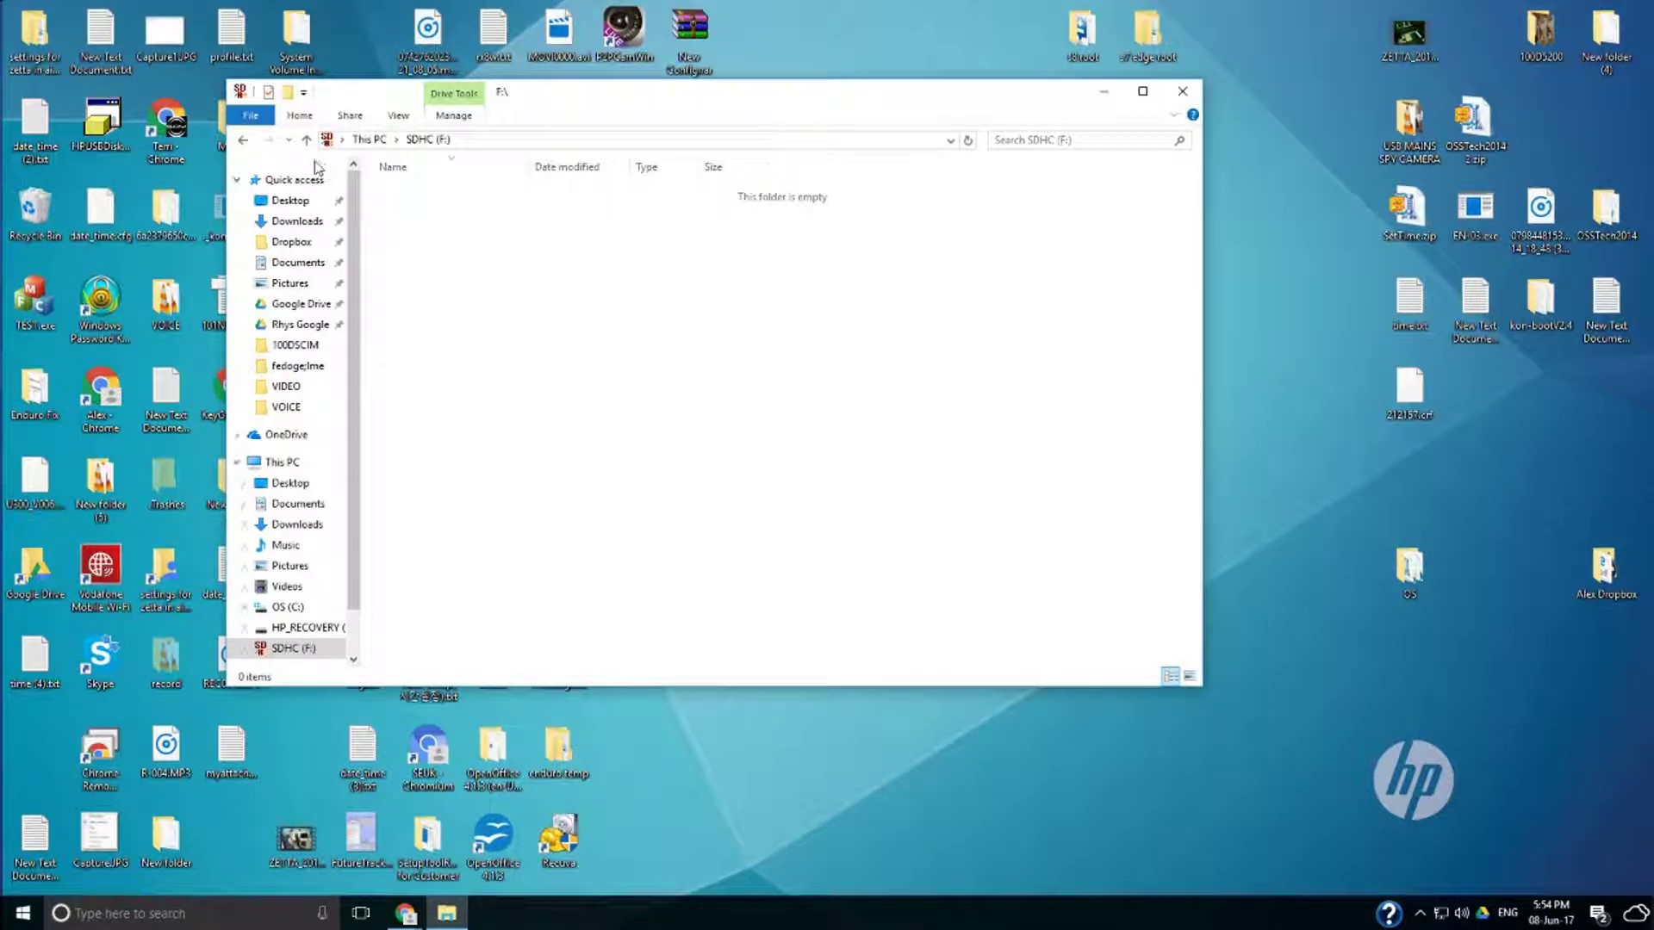
{"action": "left_click", "coordinate": [241, 140]}
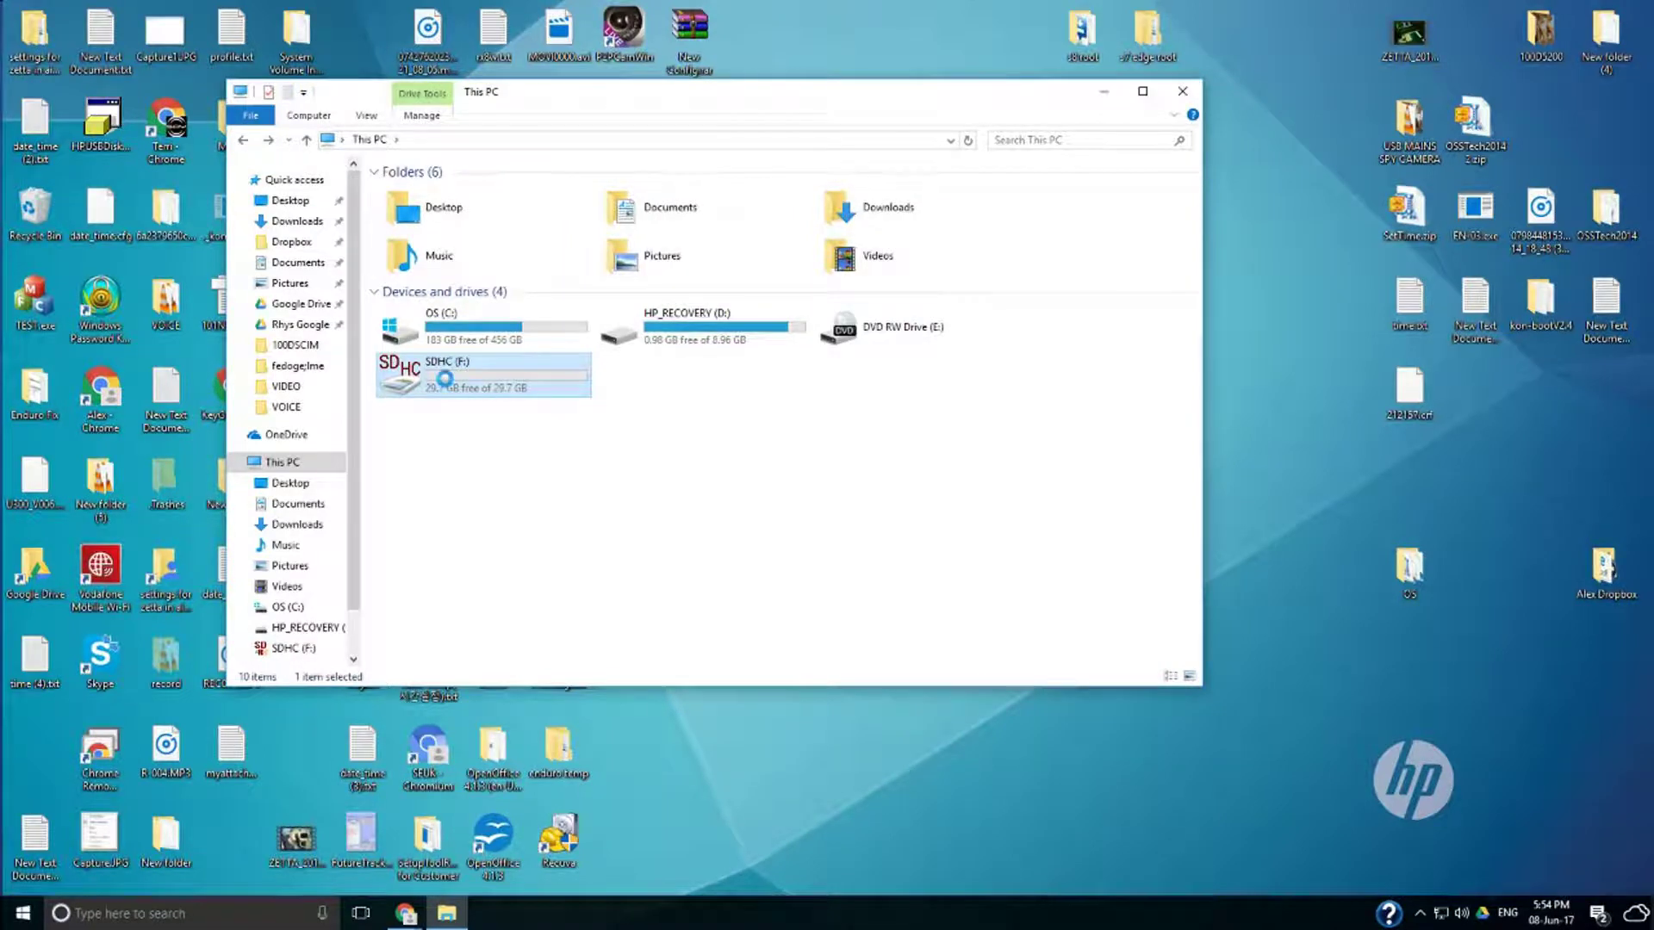
- Format the SDHC (F:) drive, confirming the data-erase warning and closing the dialog when complete
{"action": "right_click", "coordinate": [443, 377]}
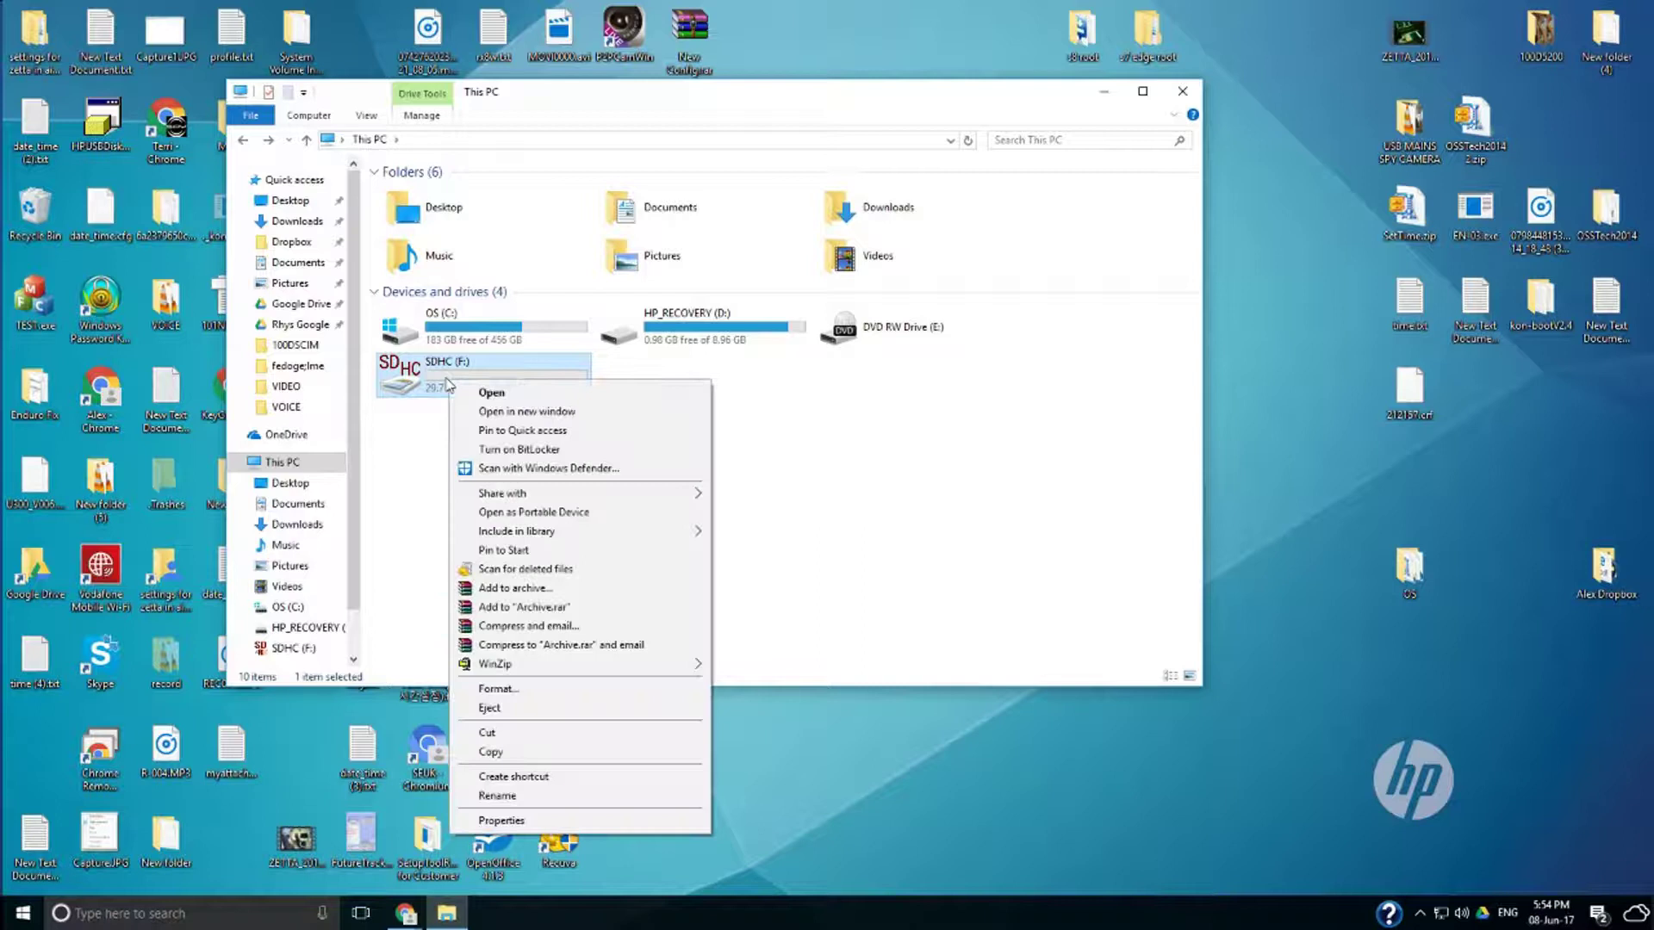
{"action": "left_click", "coordinate": [543, 685]}
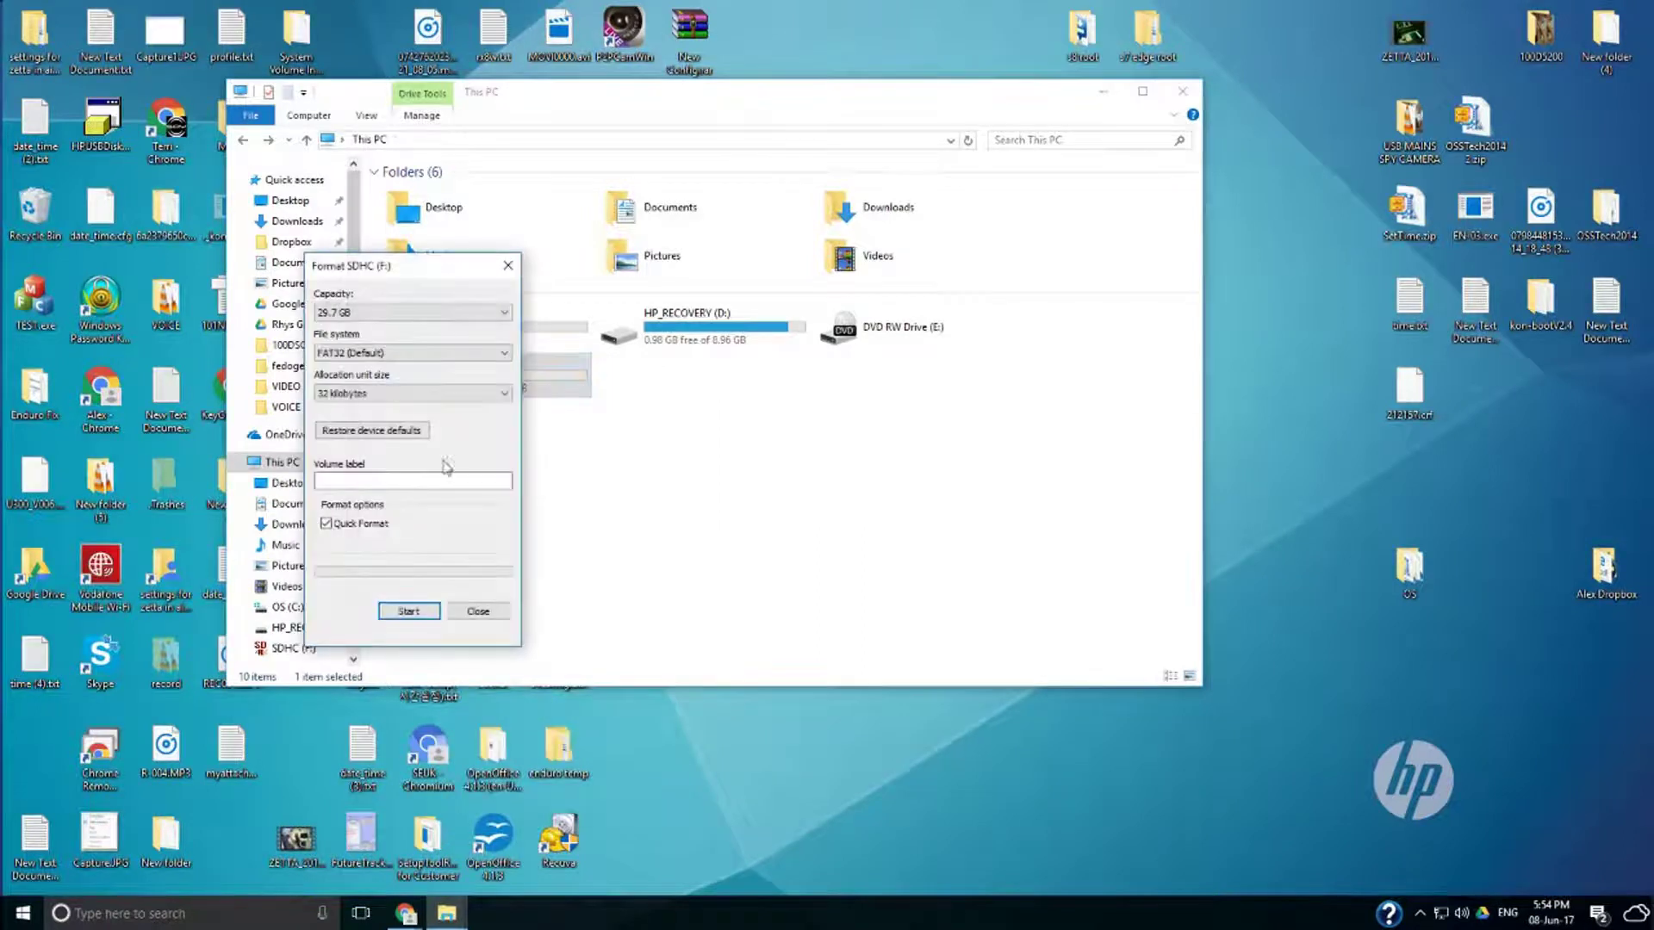
{"action": "left_click", "coordinate": [409, 612]}
{"action": "key", "text": "Return"}
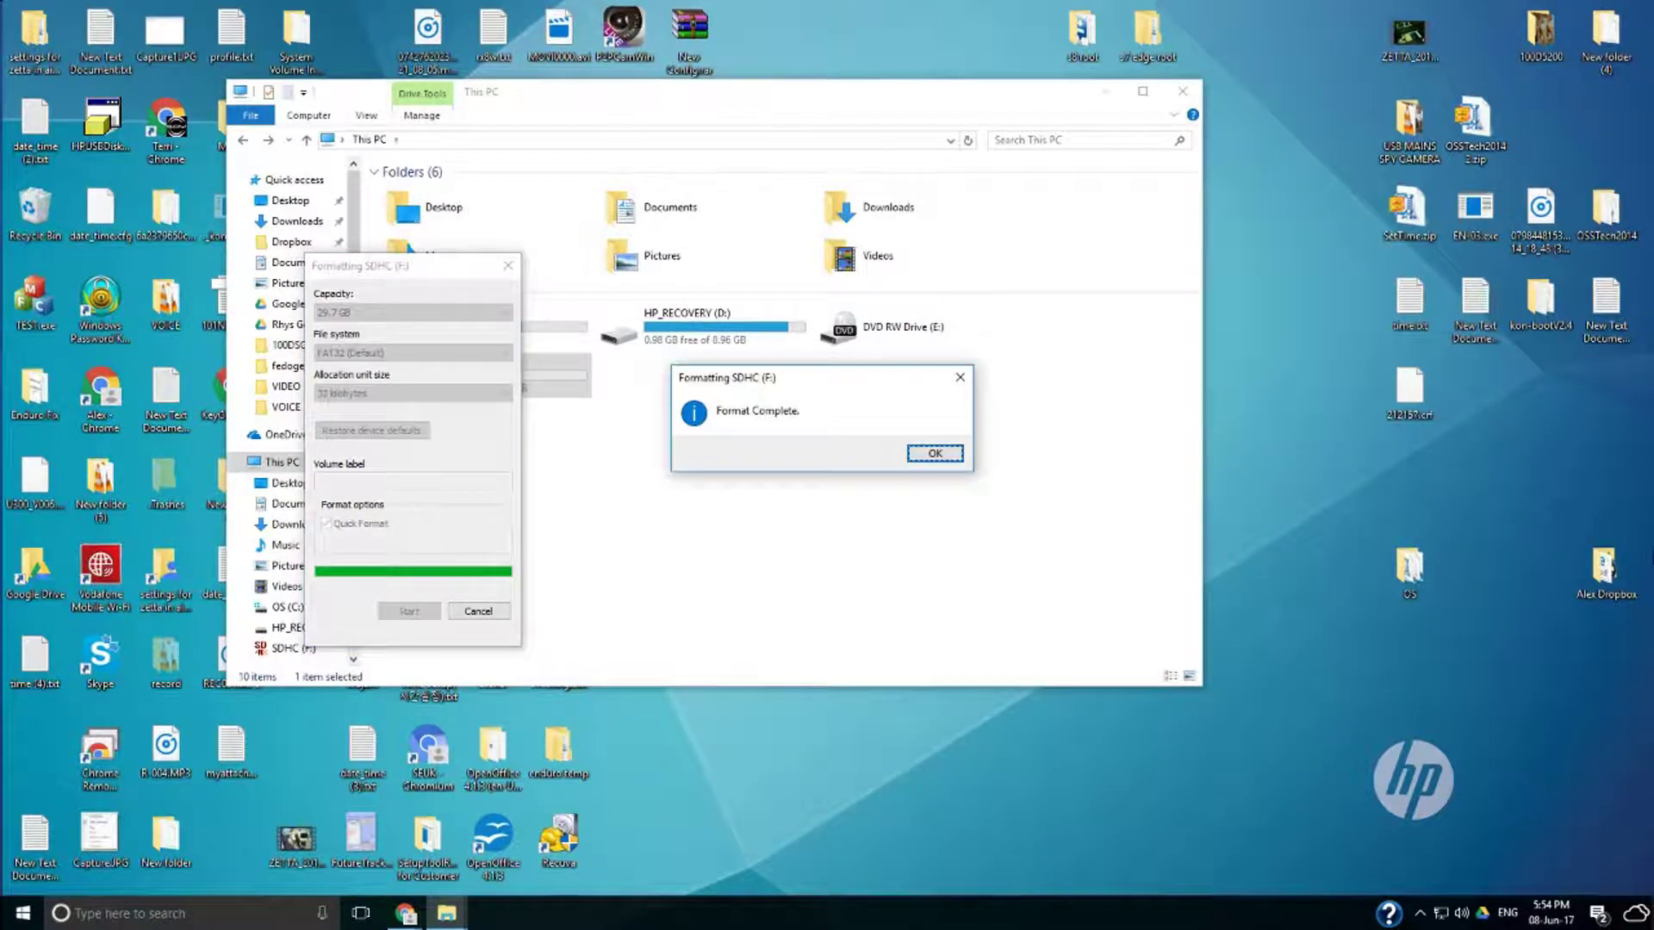
{"action": "left_click", "coordinate": [938, 454]}
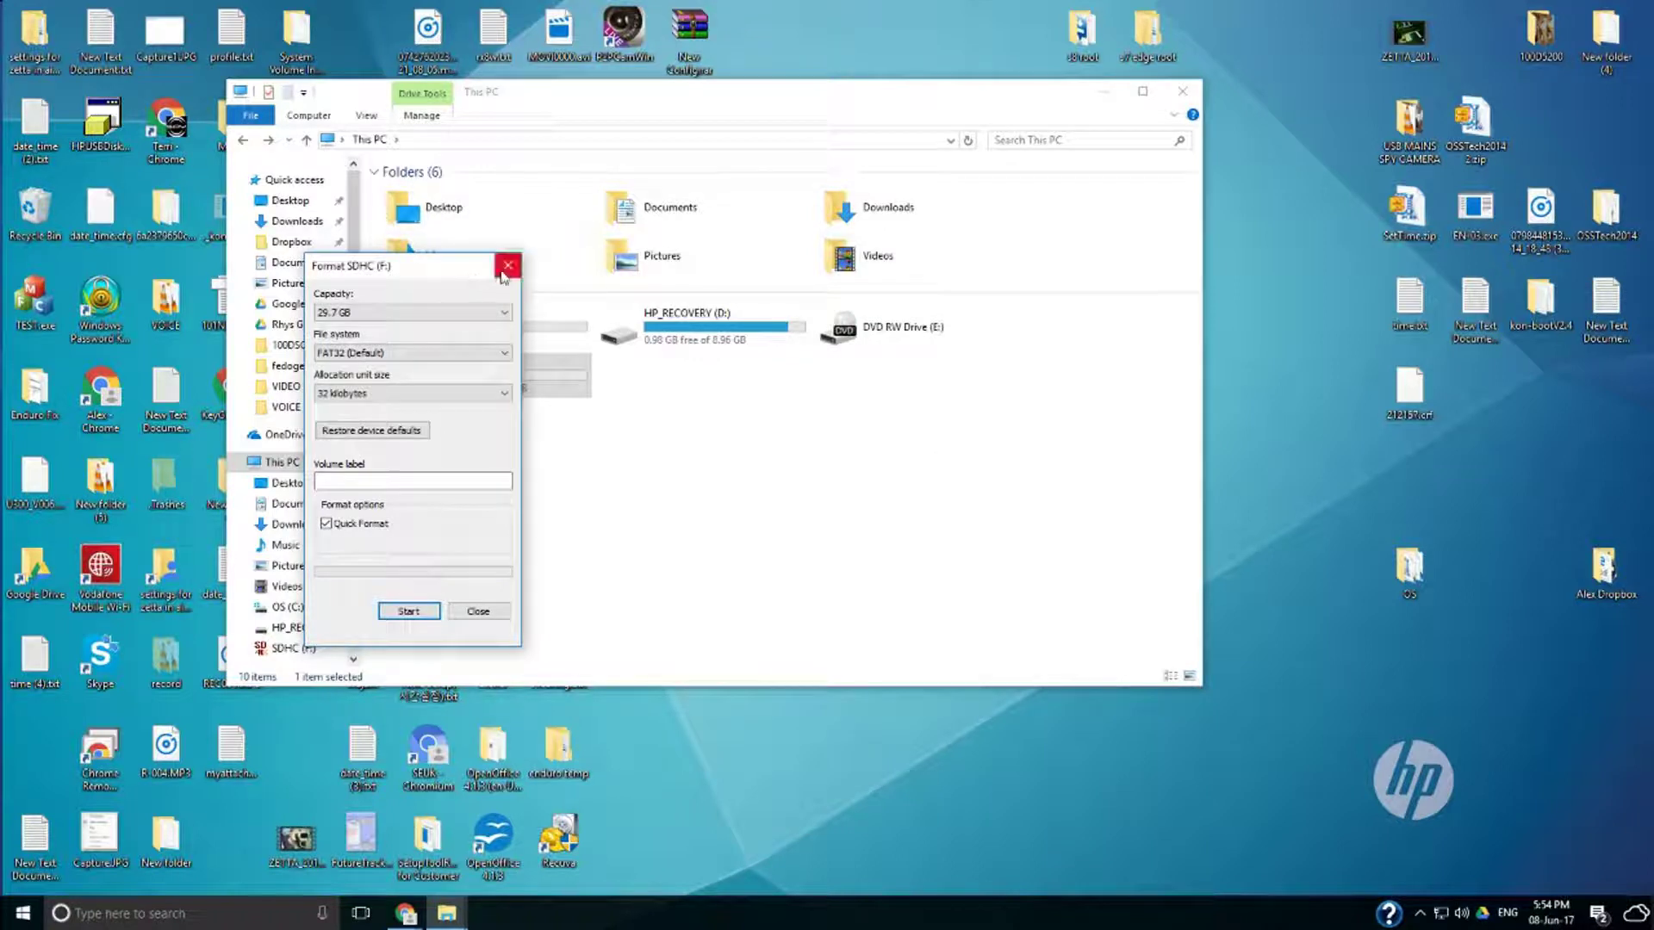
{"action": "left_click", "coordinate": [508, 266]}
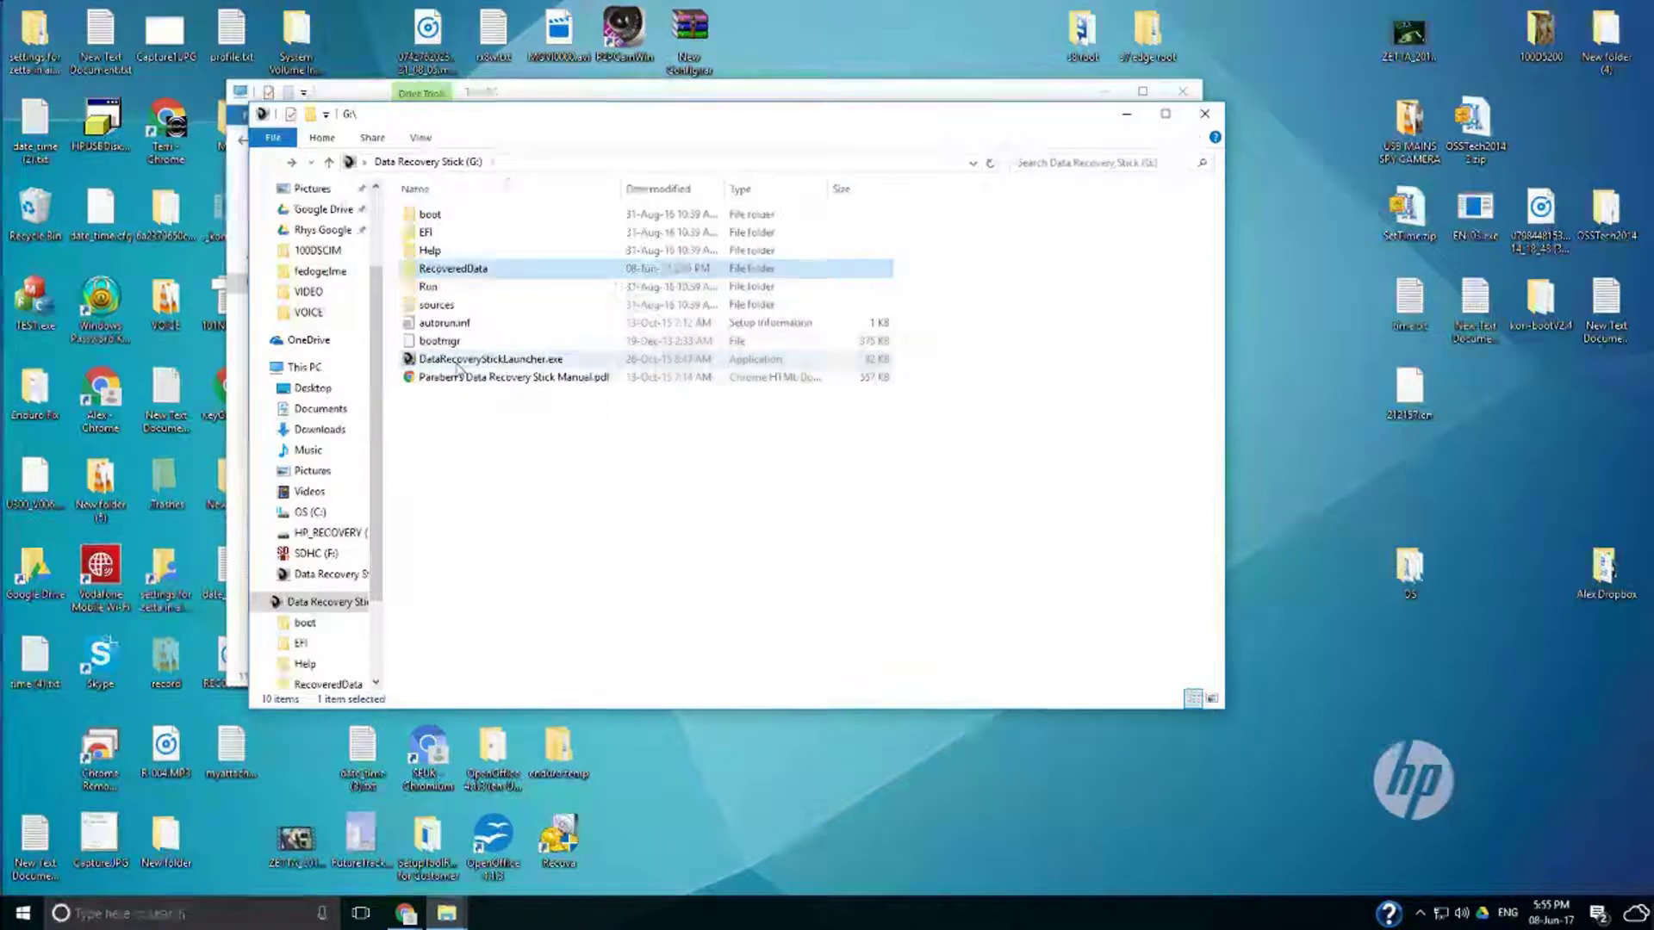
- Run DataRecoveryStickLauncher.exe from the Data Recovery Stick (G:) drive
{"action": "double_click", "coordinate": [456, 363]}
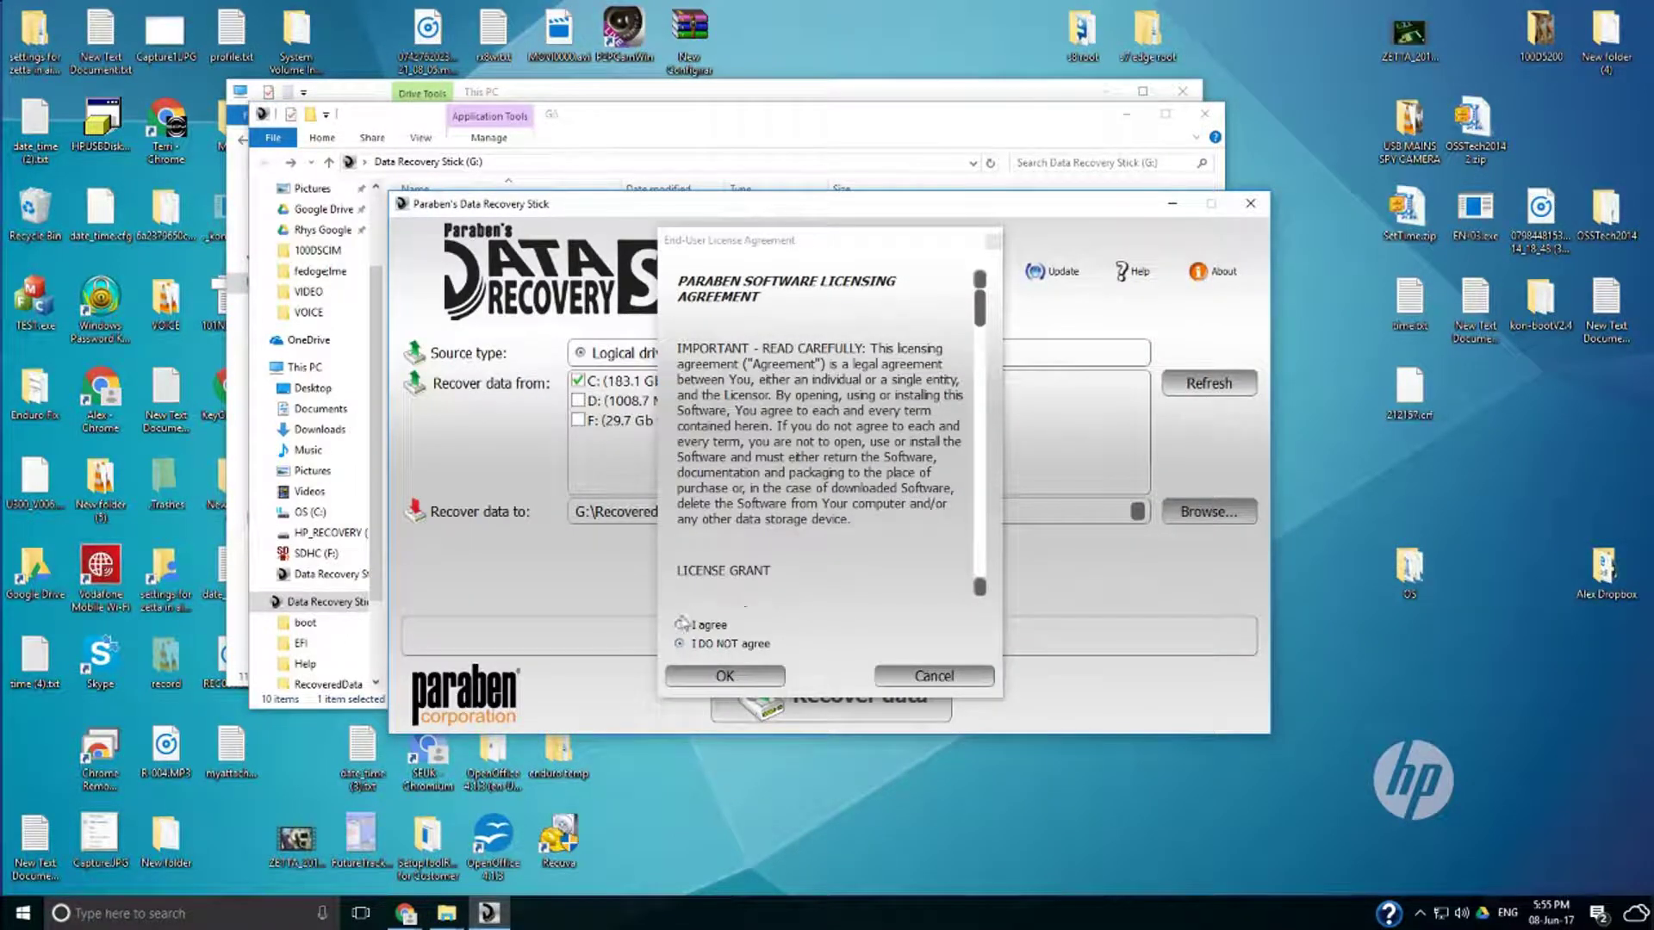
- Accept the licence agreement and move the recovery and G: drive windows apart
{"action": "left_click", "coordinate": [681, 624]}
{"action": "left_click", "coordinate": [720, 678]}
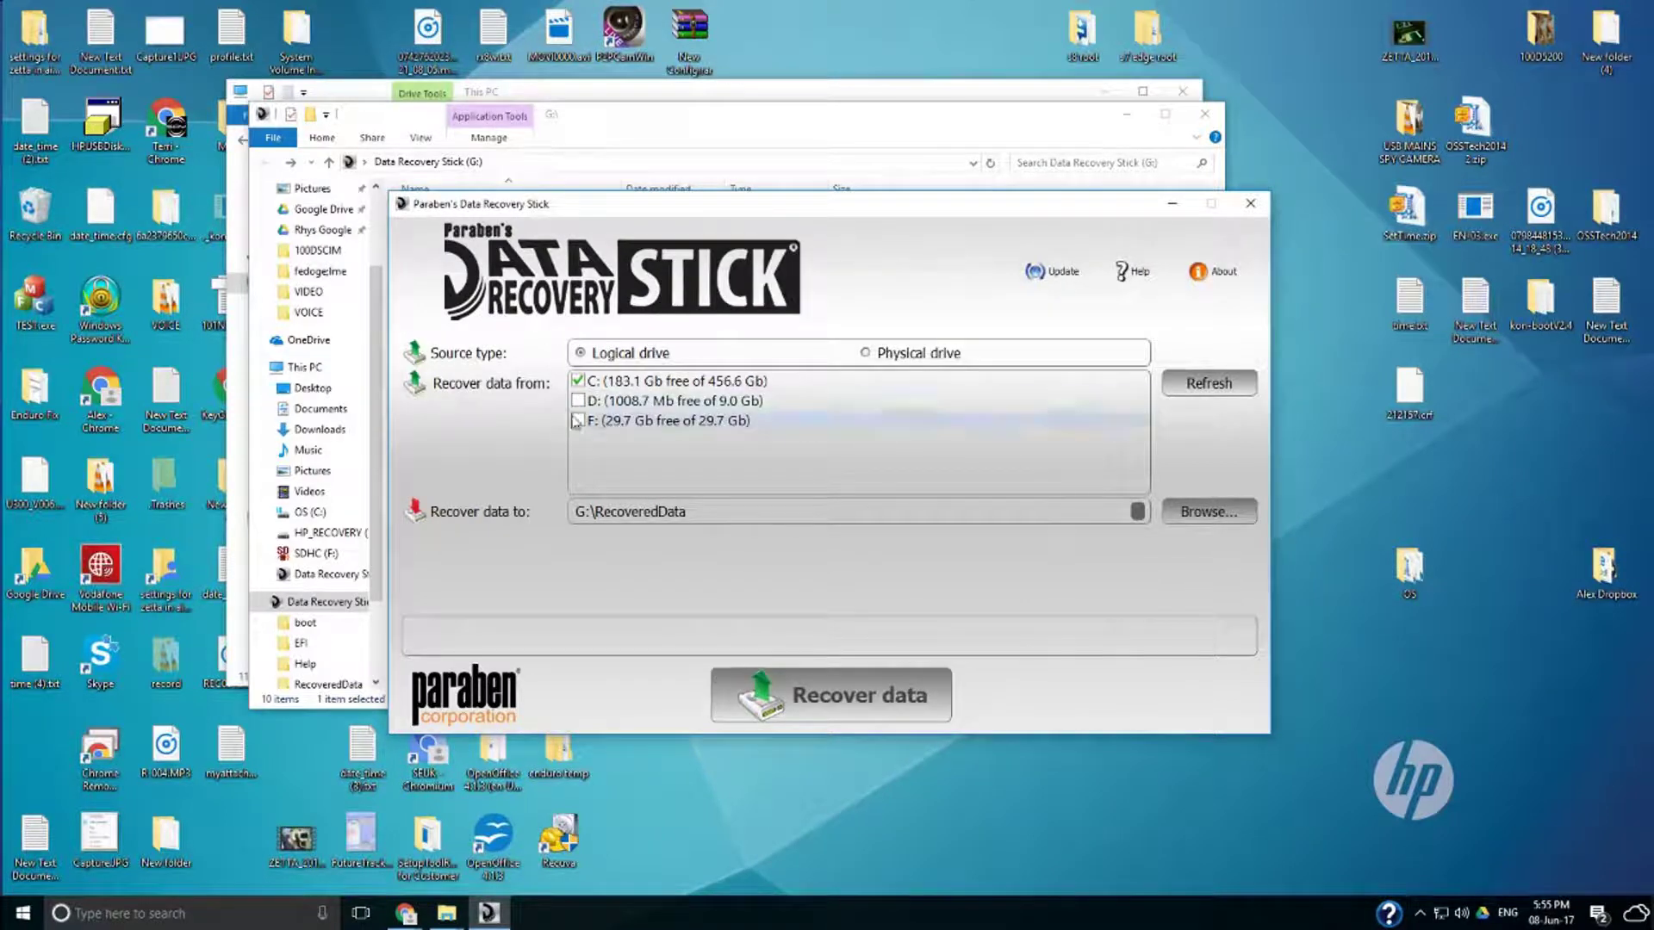
{"action": "left_click_drag", "start_coordinate": [735, 211], "coordinate": [1051, 310]}
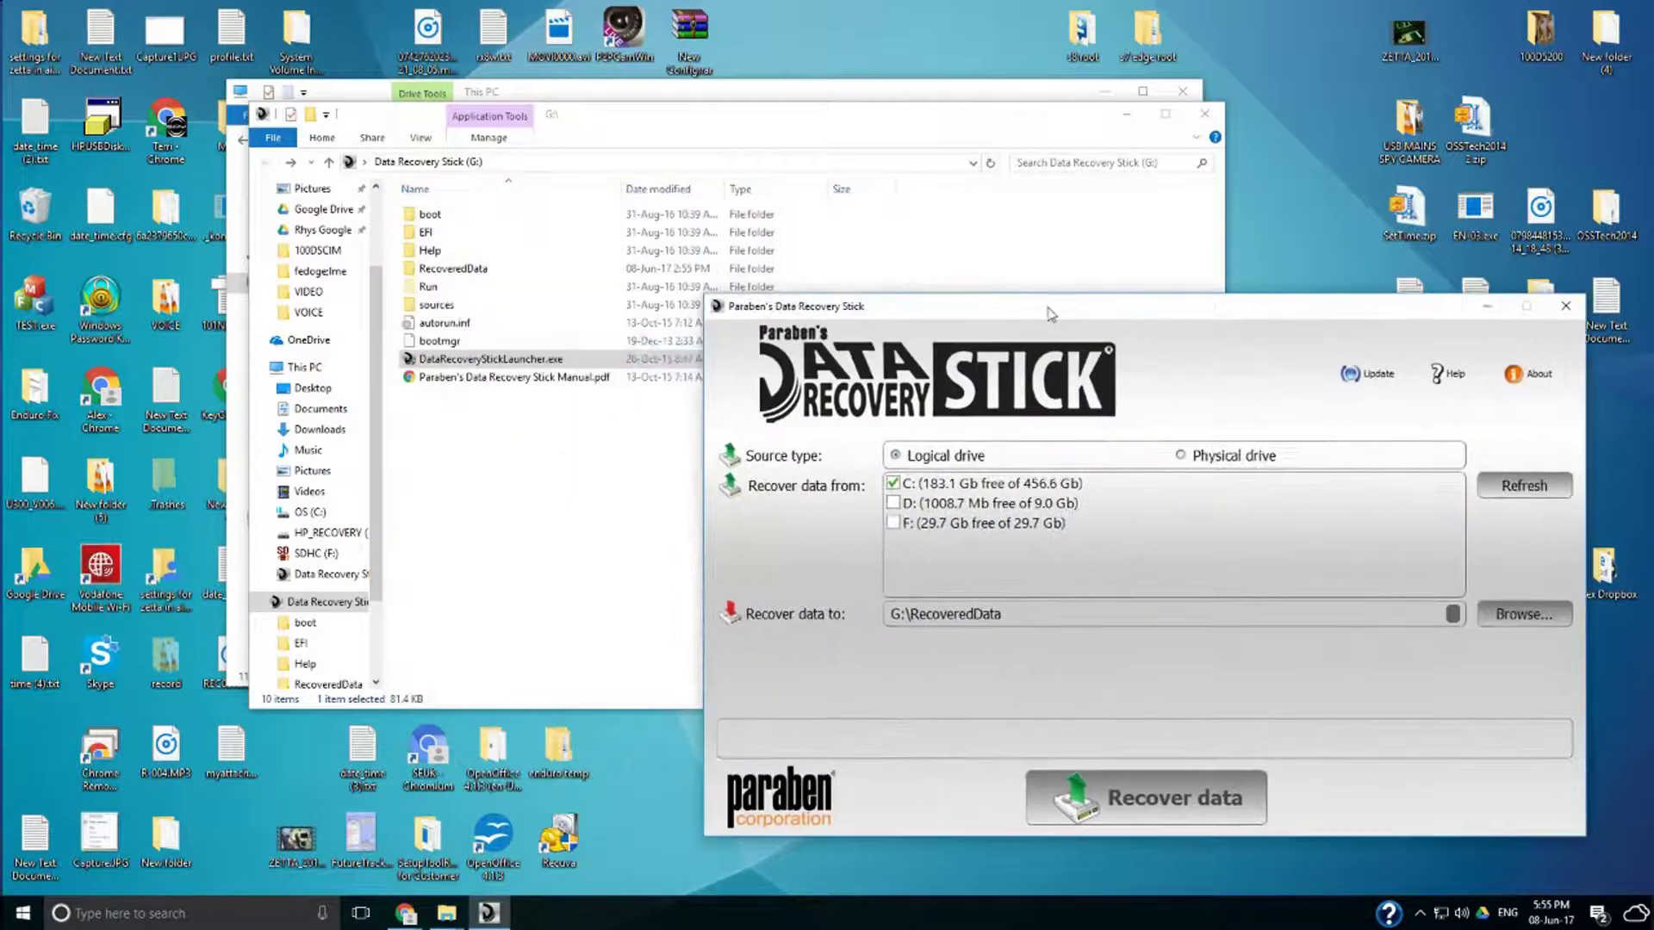
{"action": "left_click", "coordinate": [693, 155]}
{"action": "left_click_drag", "start_coordinate": [641, 136], "coordinate": [344, 635]}
- Tick SD card drive F: as the source and start recovering data into G:\RecoveredData
{"action": "left_click", "coordinate": [470, 379]}
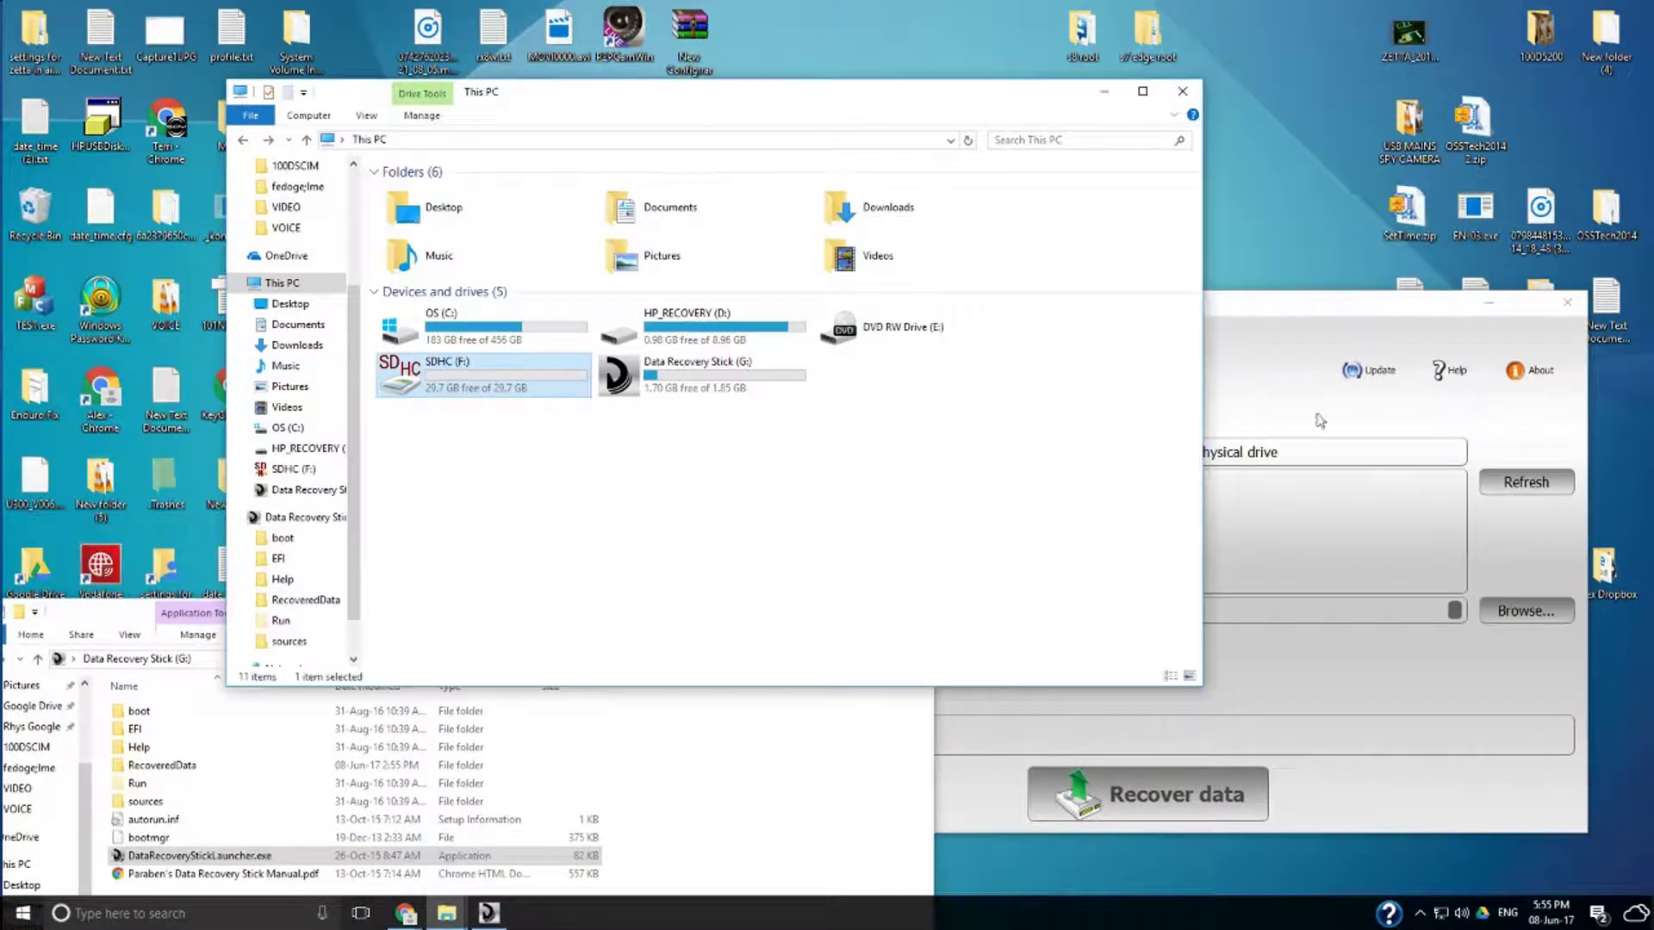
{"action": "left_click", "coordinate": [1250, 365]}
{"action": "left_click", "coordinate": [895, 520]}
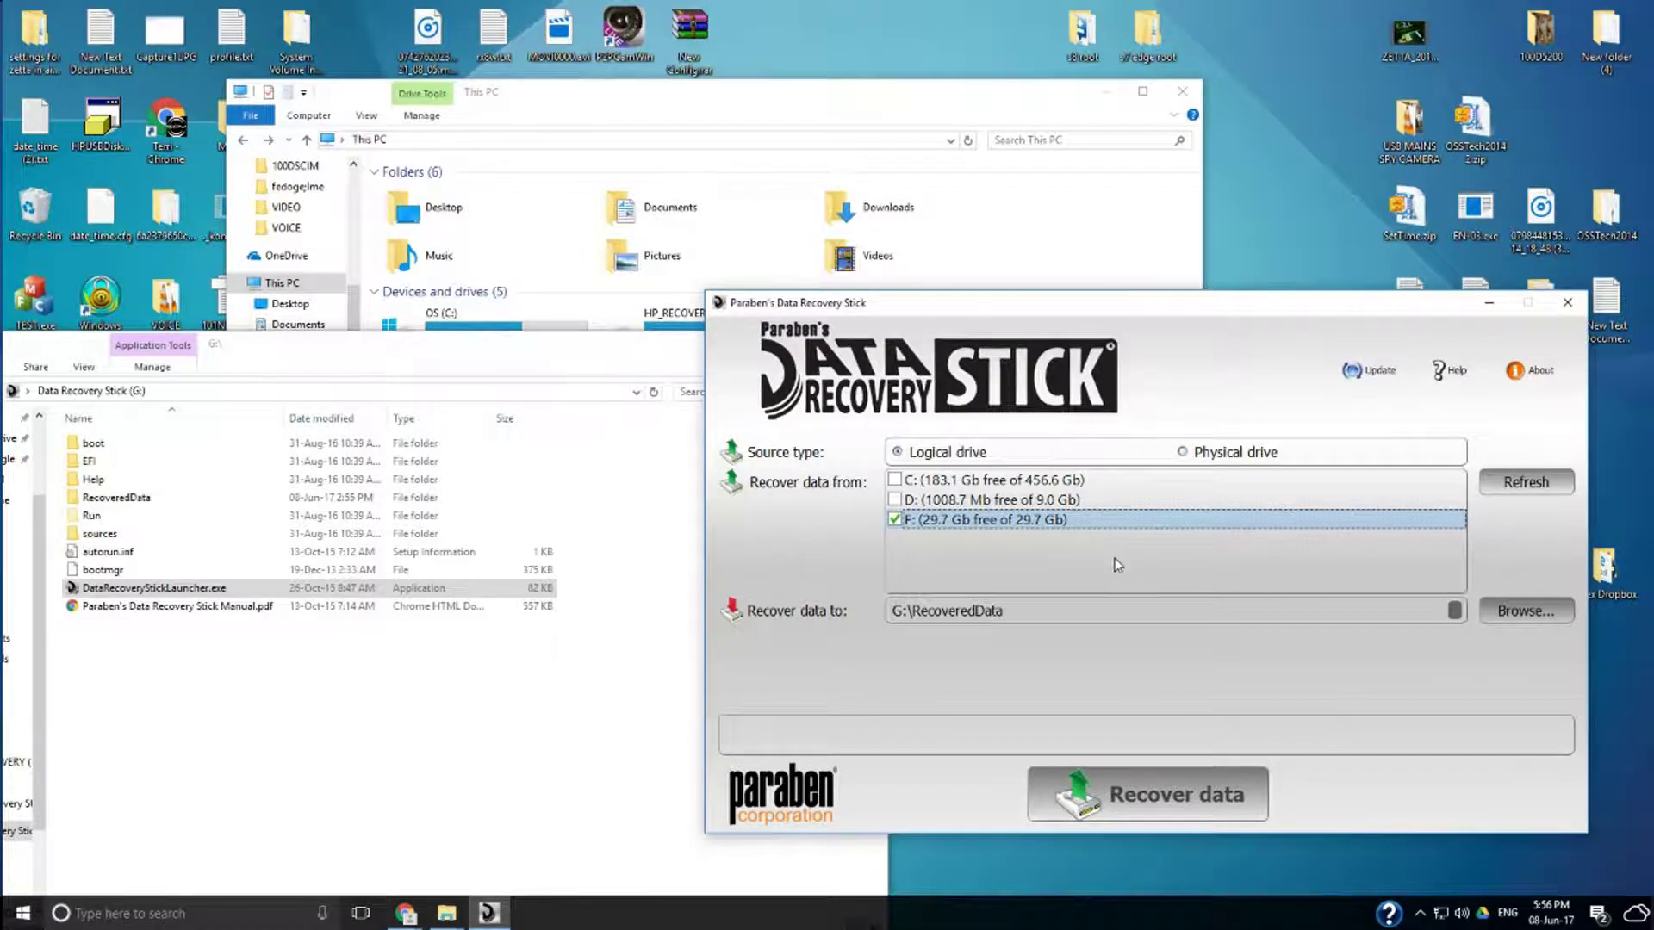
{"action": "left_click", "coordinate": [1169, 780]}
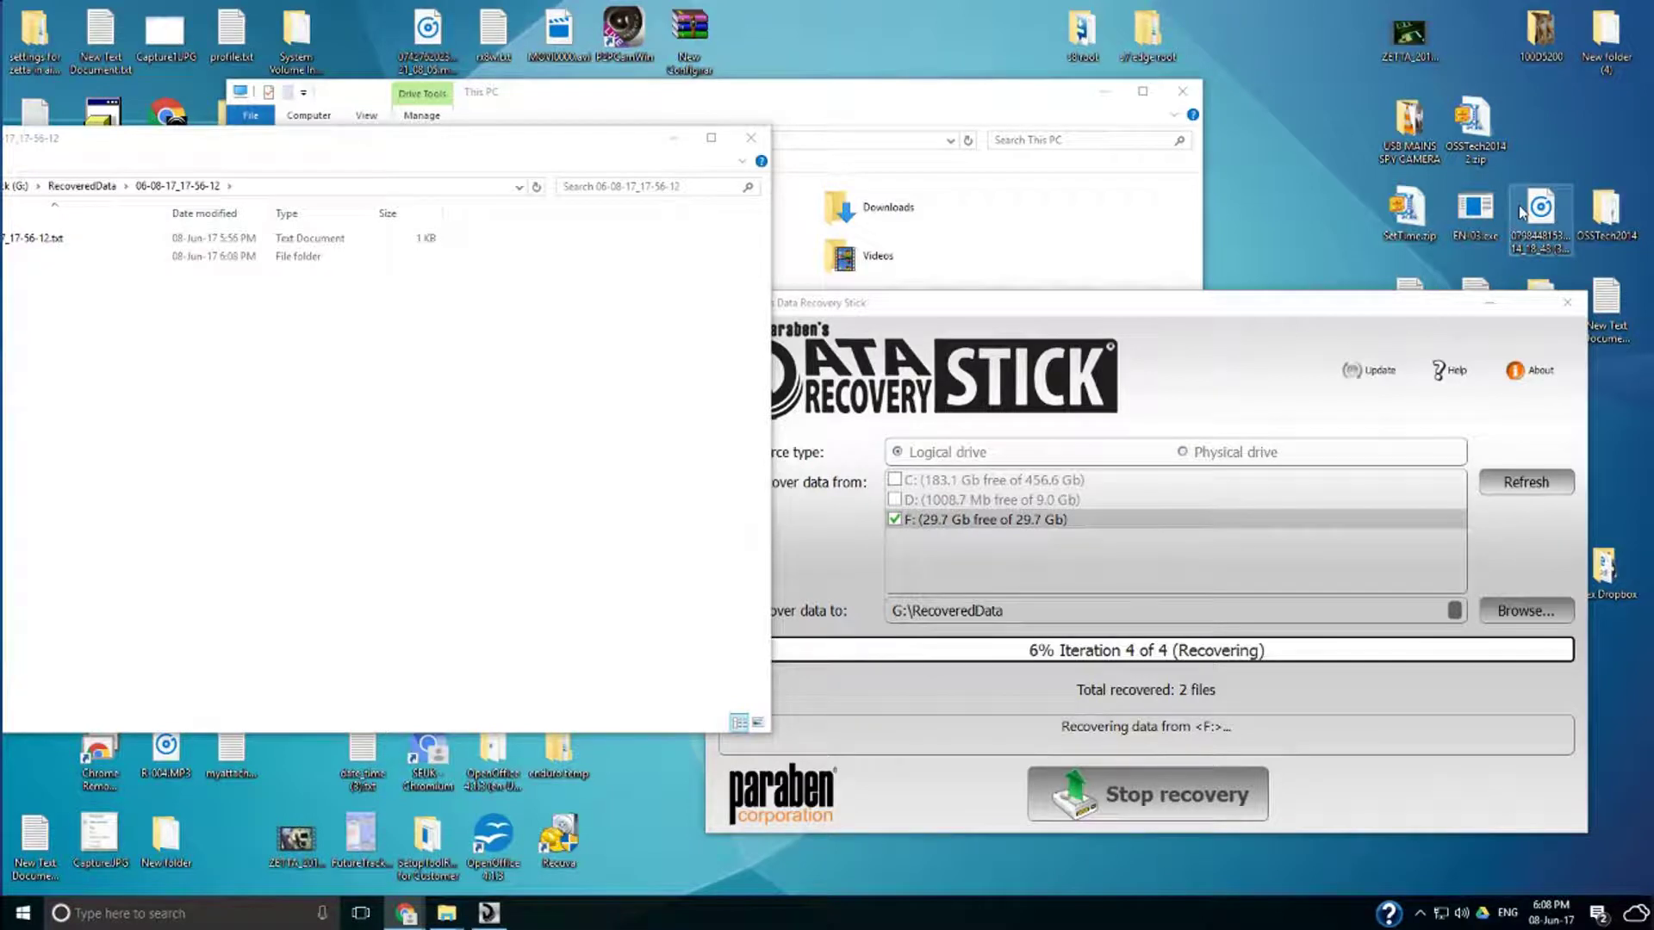
- After recovery finishes with 29 files, open the (F) > Graphics output folder of 26 JPGs
{"action": "left_click", "coordinate": [499, 167]}
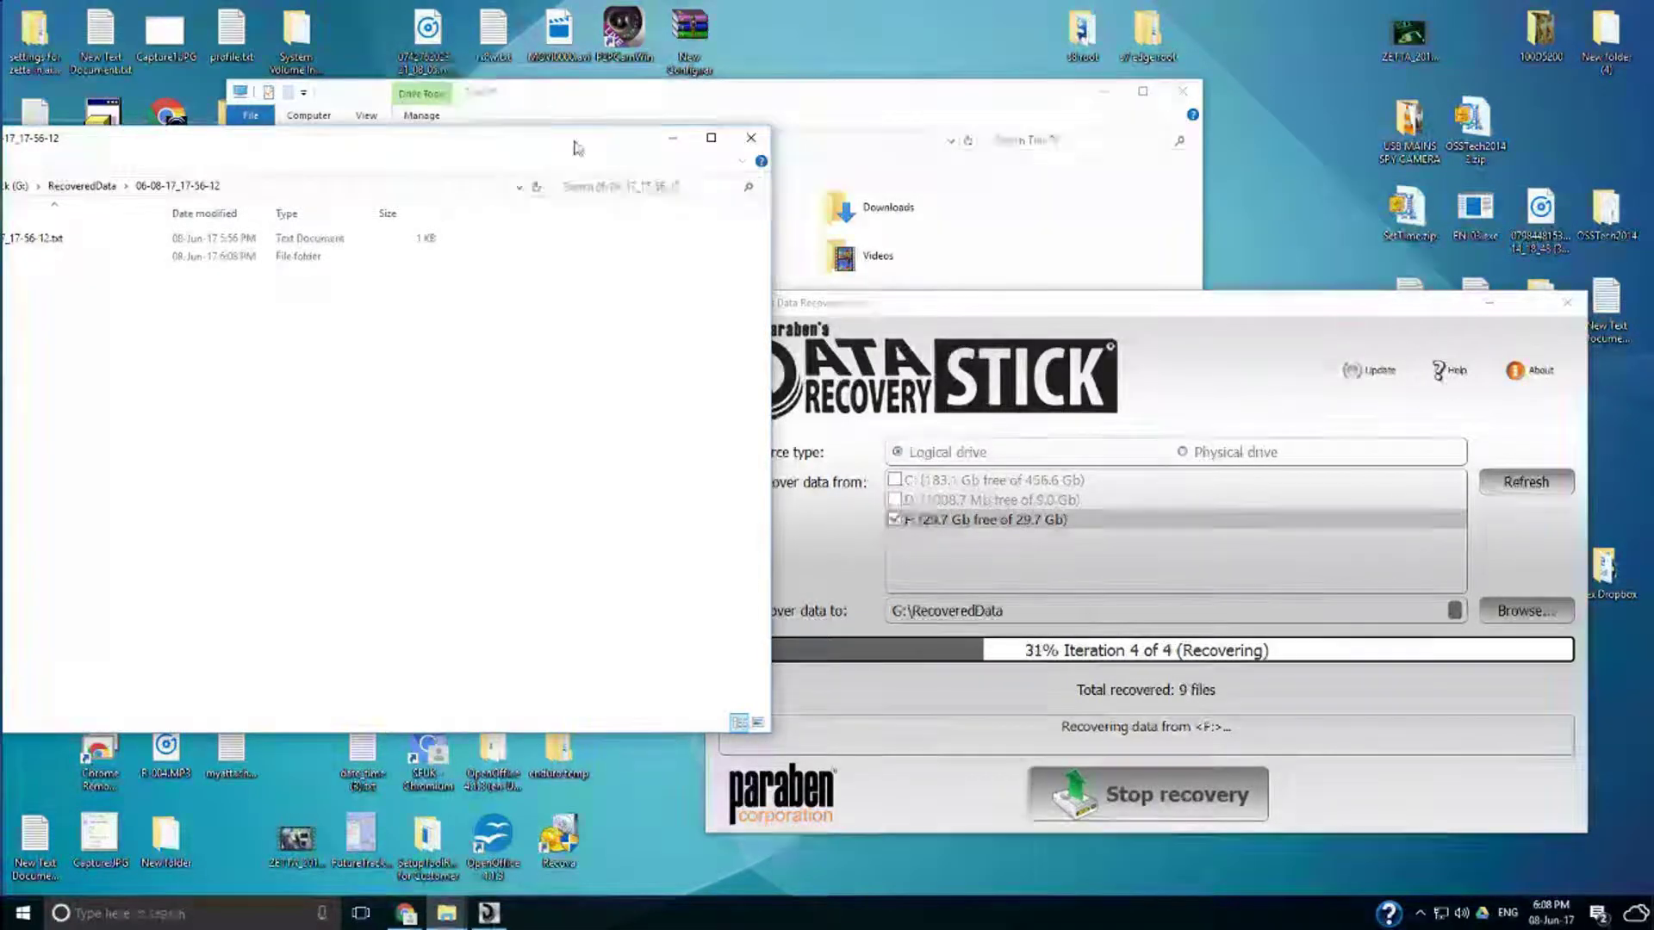
{"action": "left_click_drag", "start_coordinate": [556, 138], "coordinate": [769, 152]}
{"action": "double_click", "coordinate": [258, 235]}
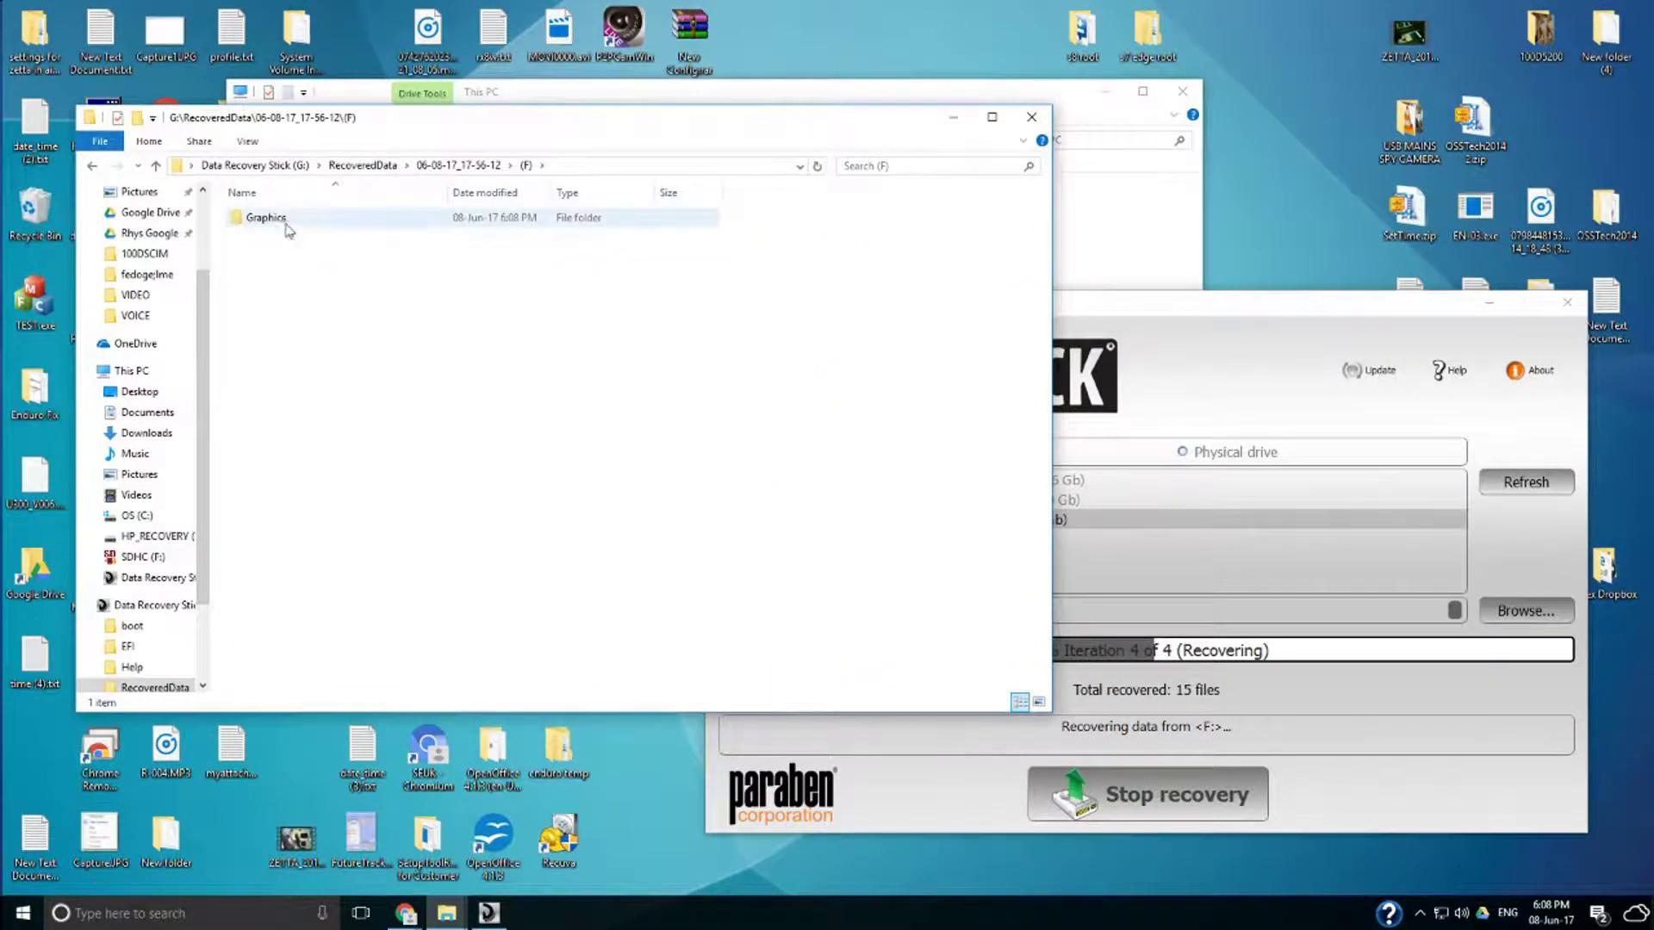
{"action": "double_click", "coordinate": [275, 220]}
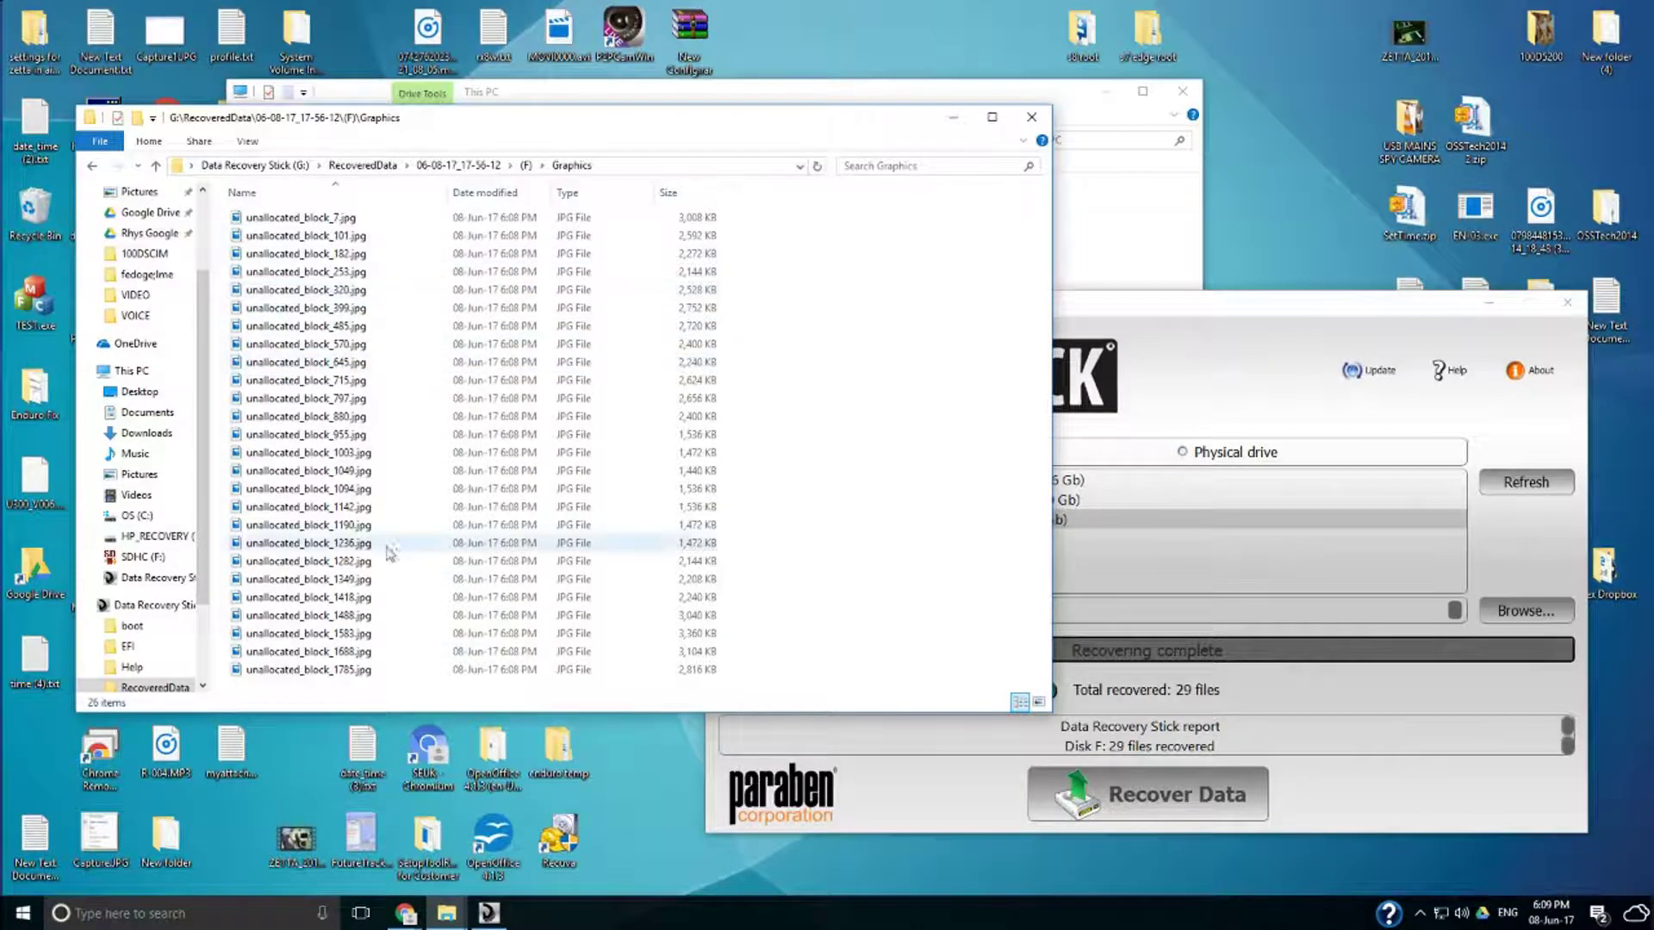
{"action": "left_click", "coordinate": [328, 669]}
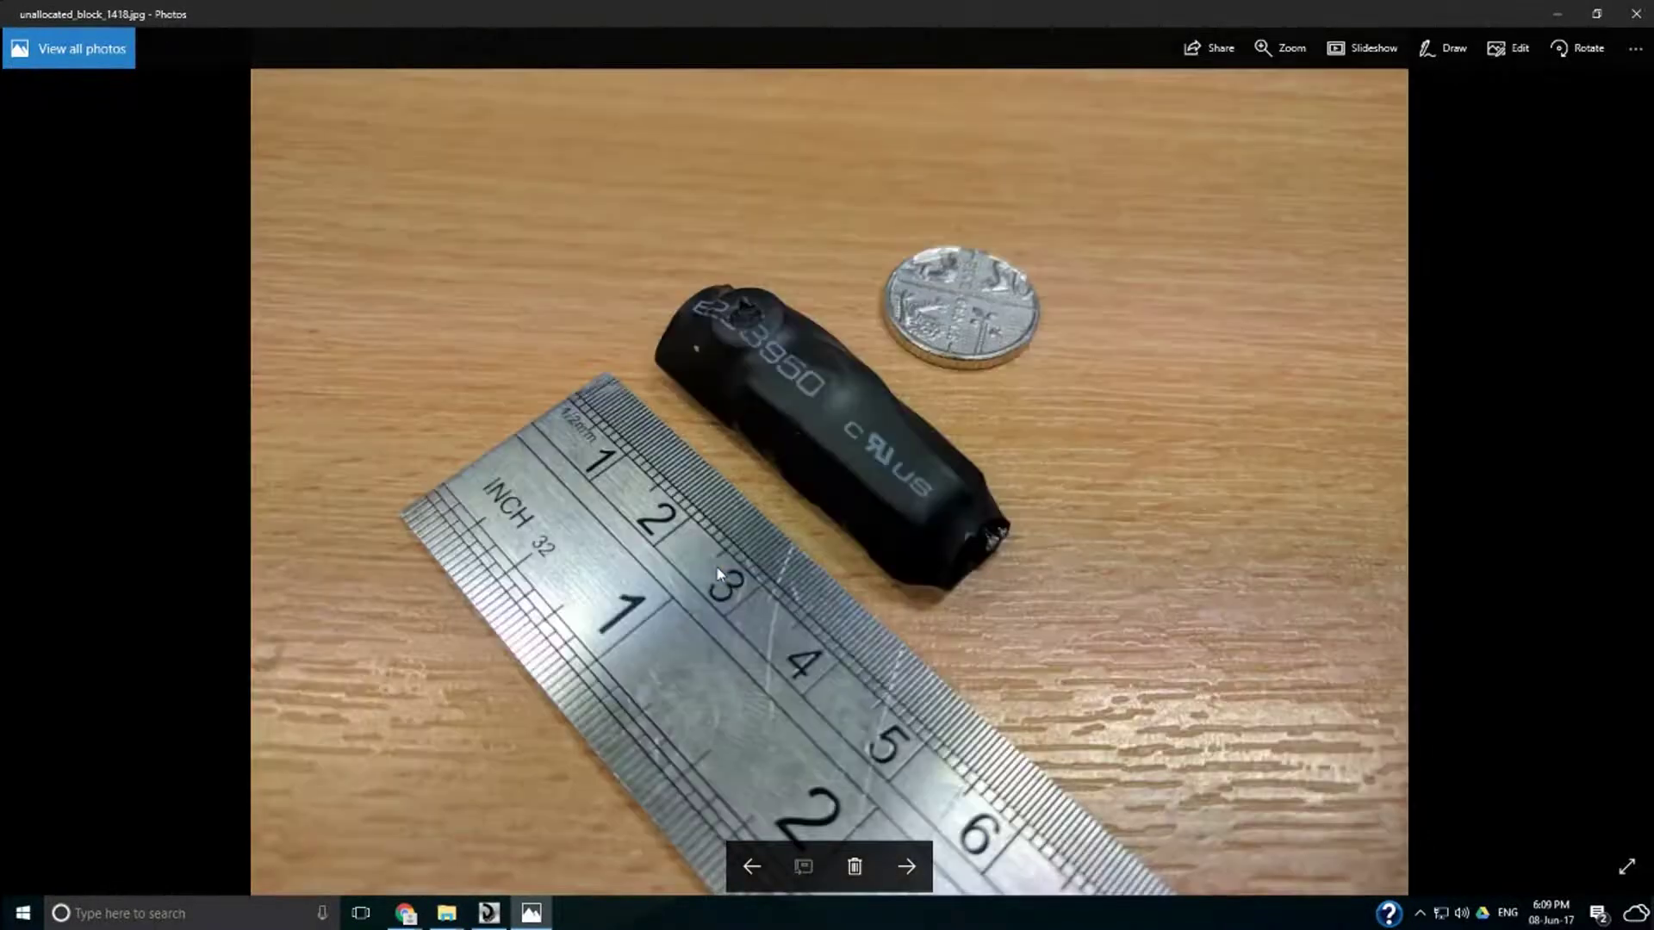
{"action": "key", "text": "Right"}
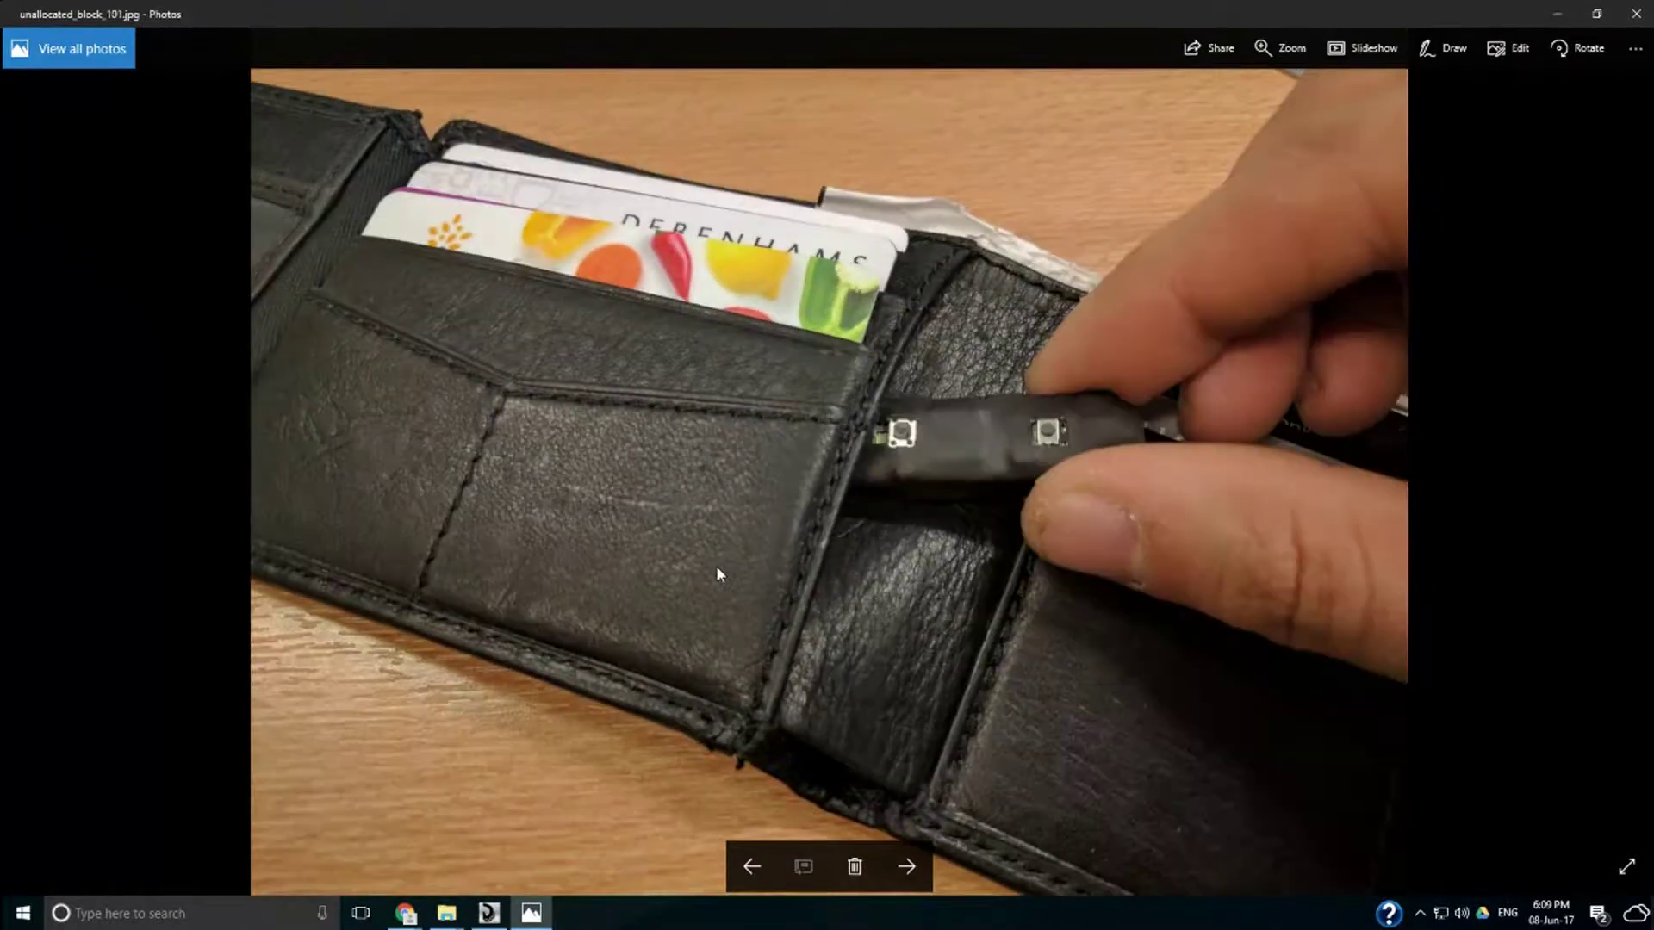
{"action": "key", "text": "Right"}
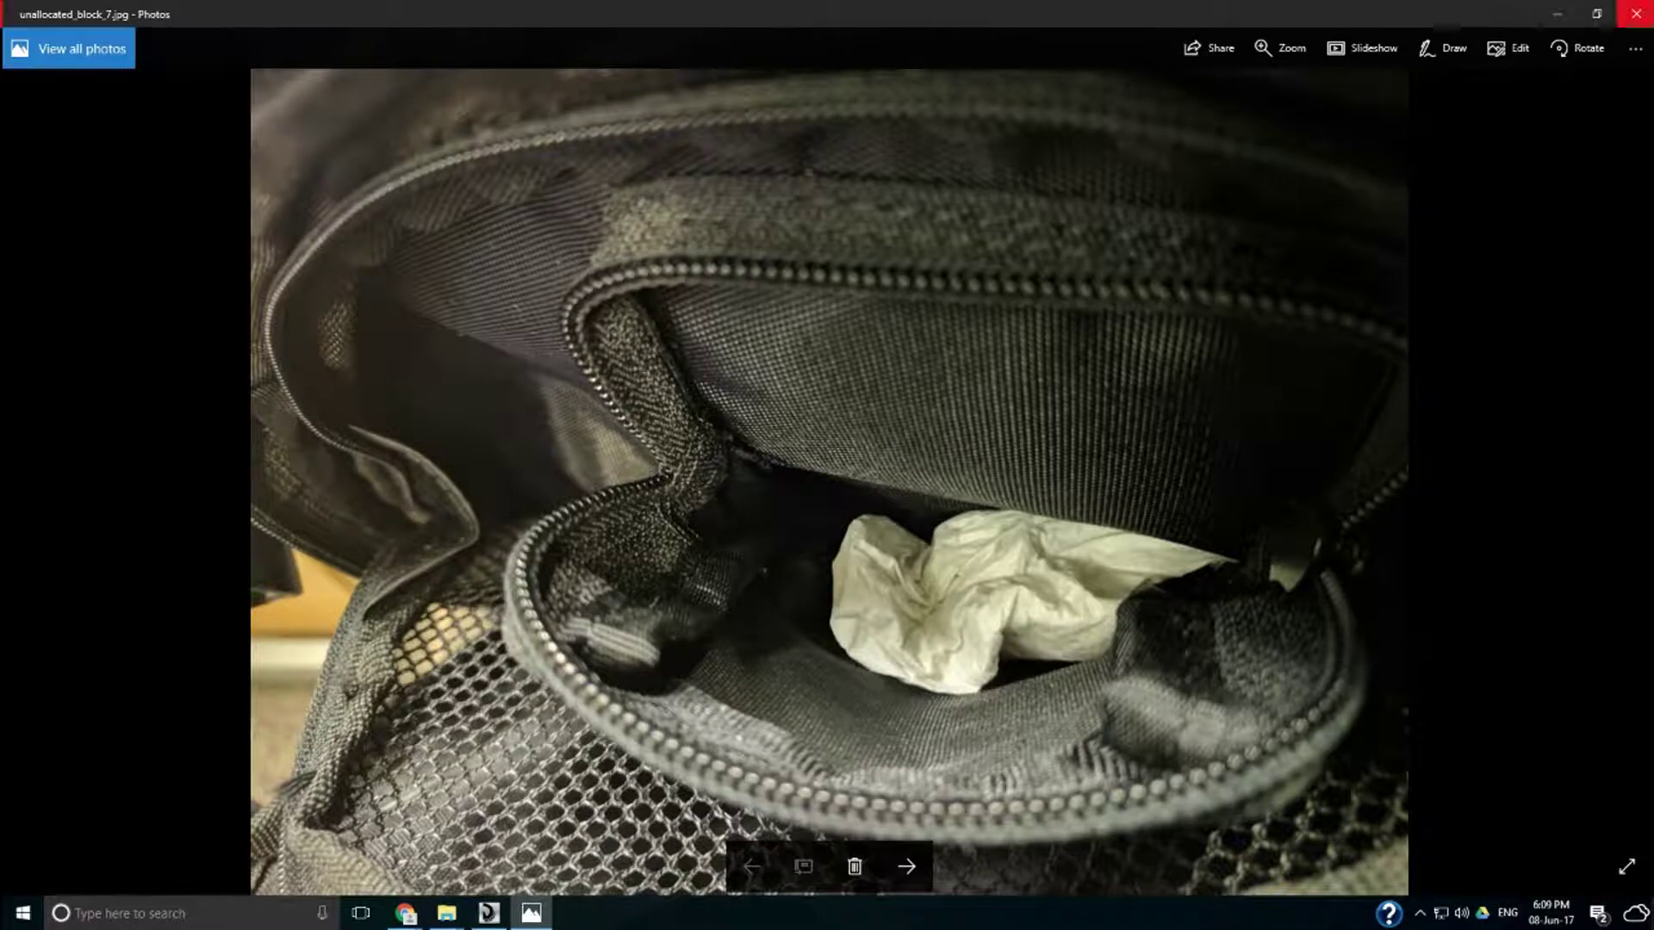
{"action": "left_click", "coordinate": [1636, 14]}
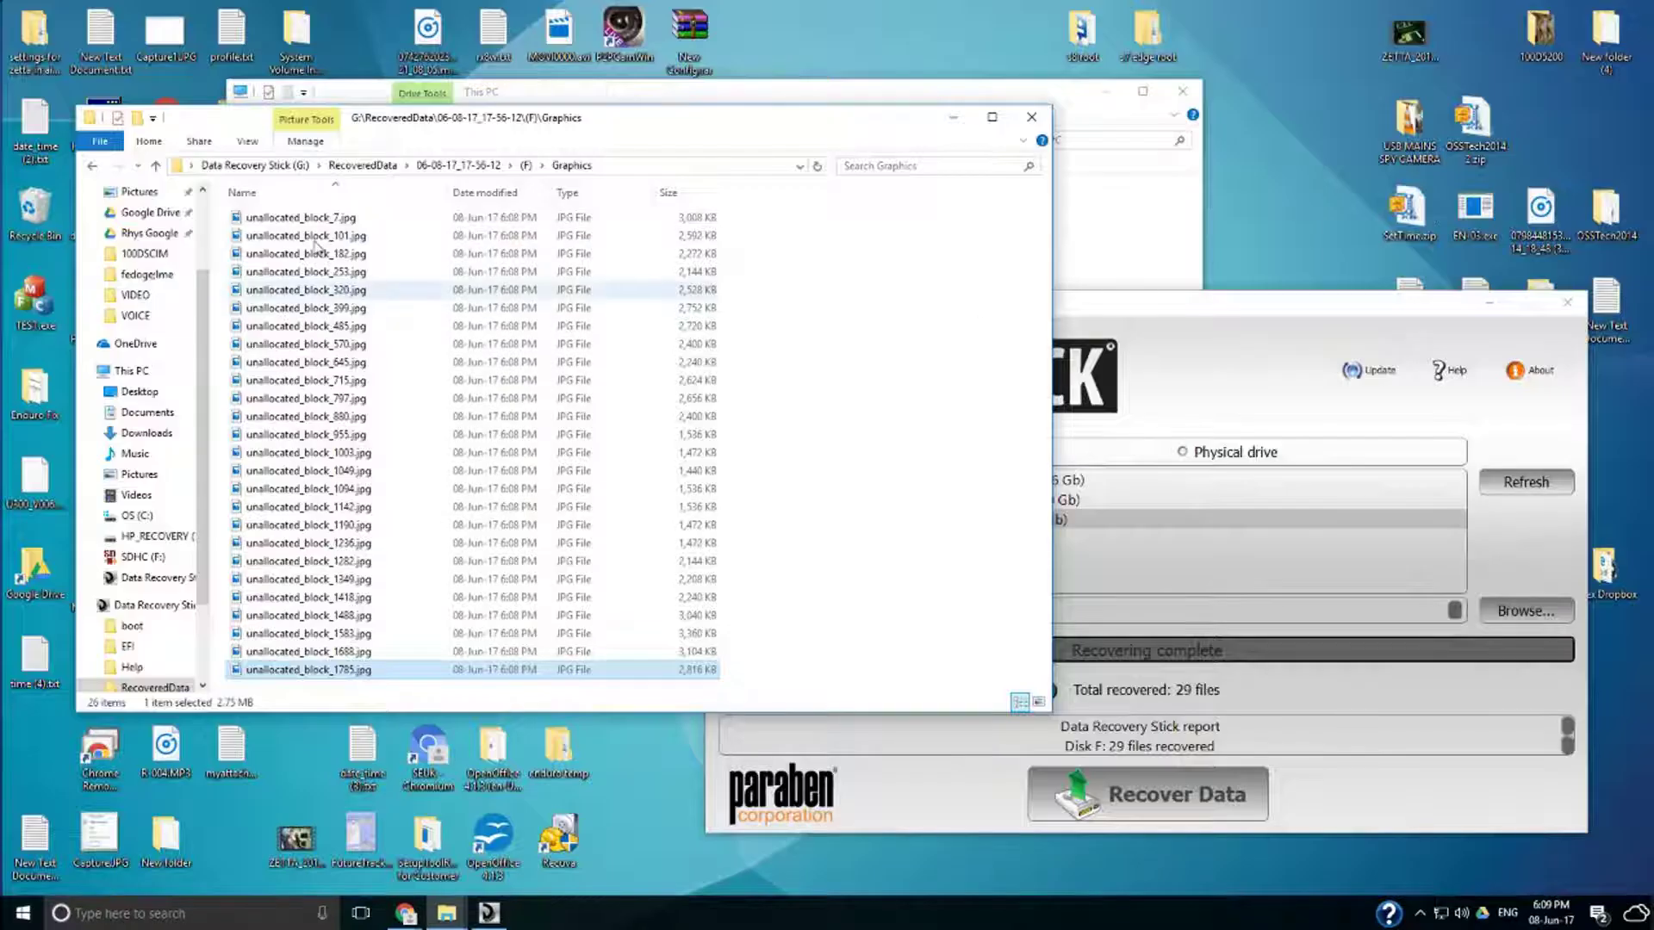
- Open the recovered Documents folder and review unallocated_block_1873.pdf in Chrome, then close it
{"action": "left_click", "coordinate": [92, 165]}
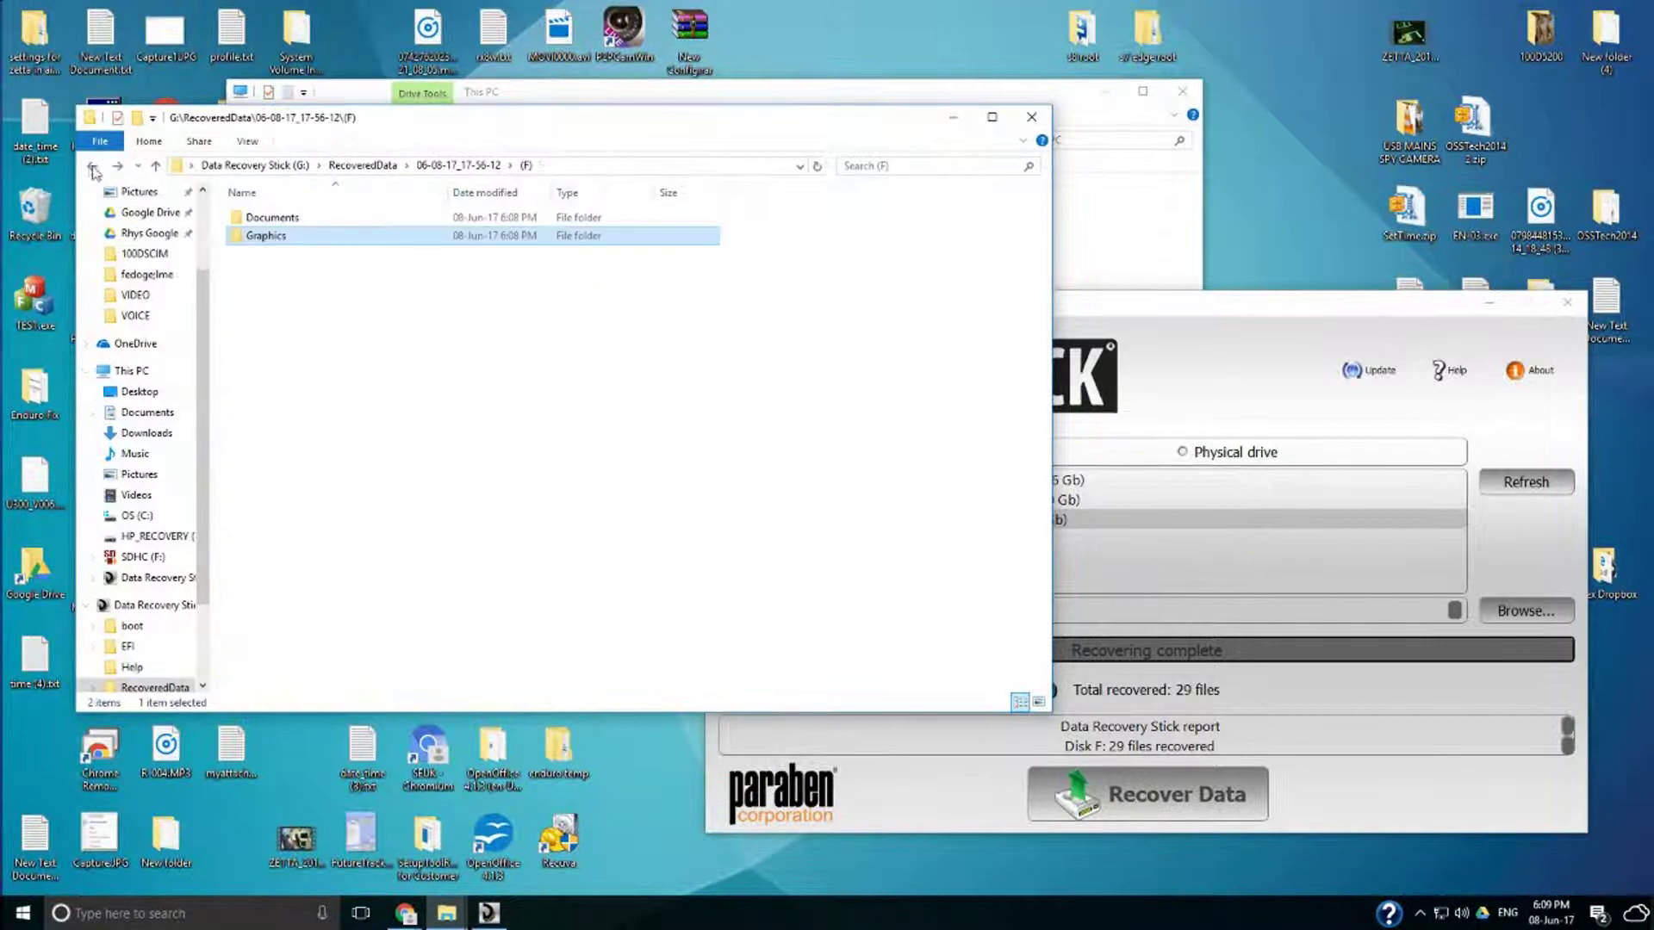
{"action": "double_click", "coordinate": [295, 219]}
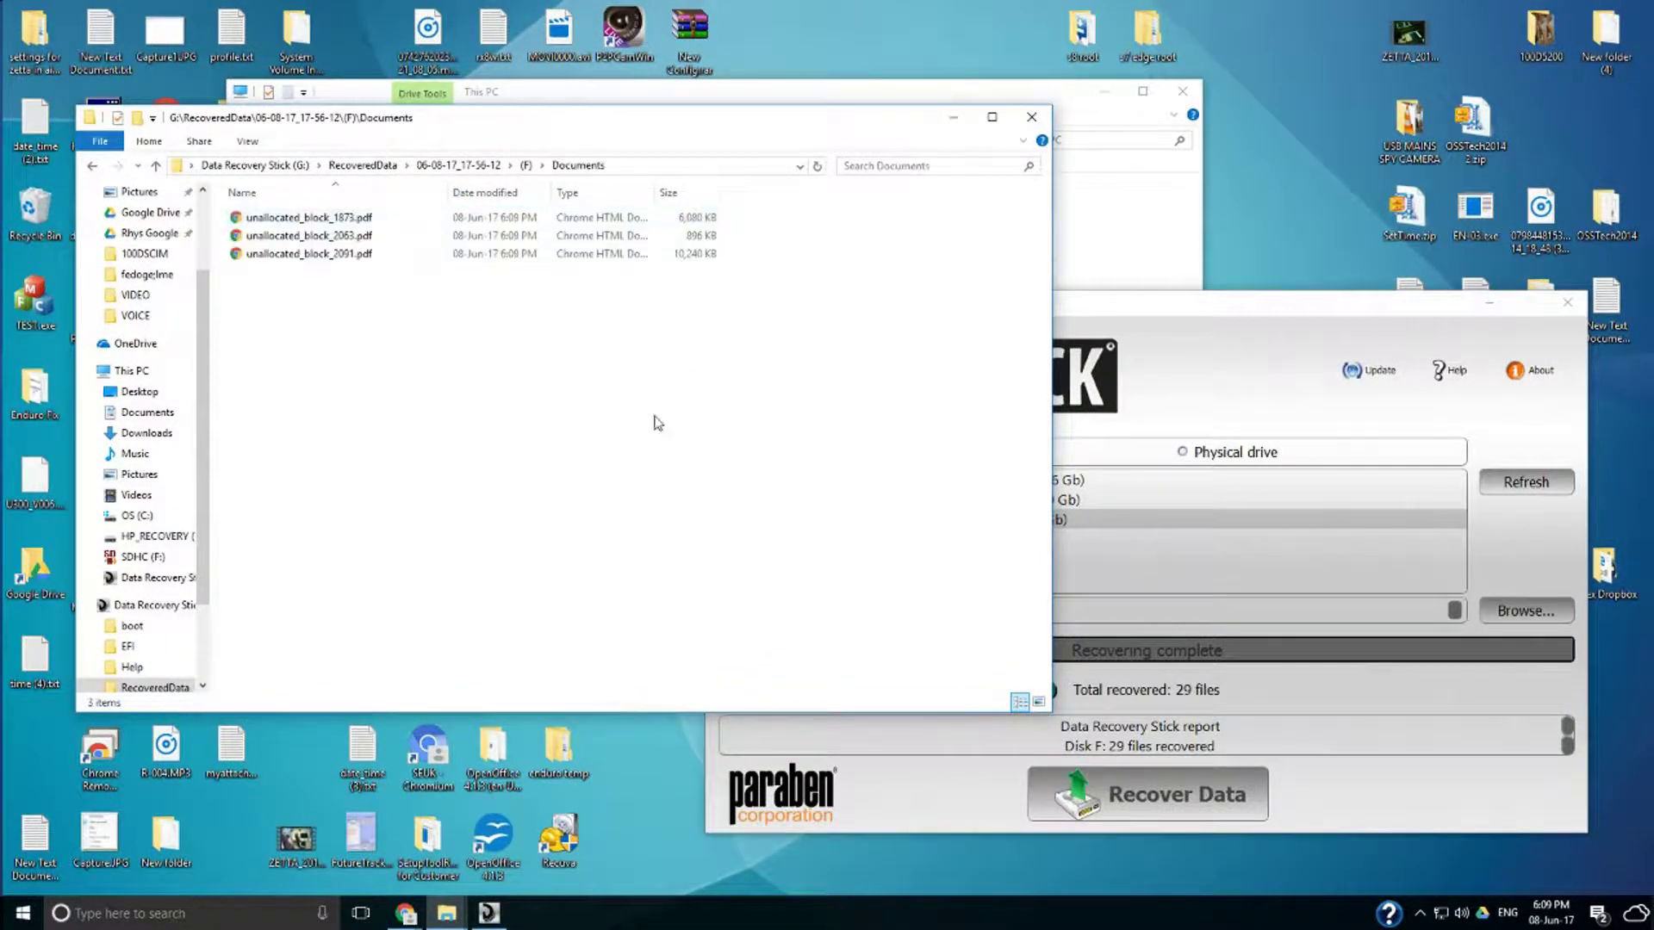
{"action": "double_click", "coordinate": [319, 219]}
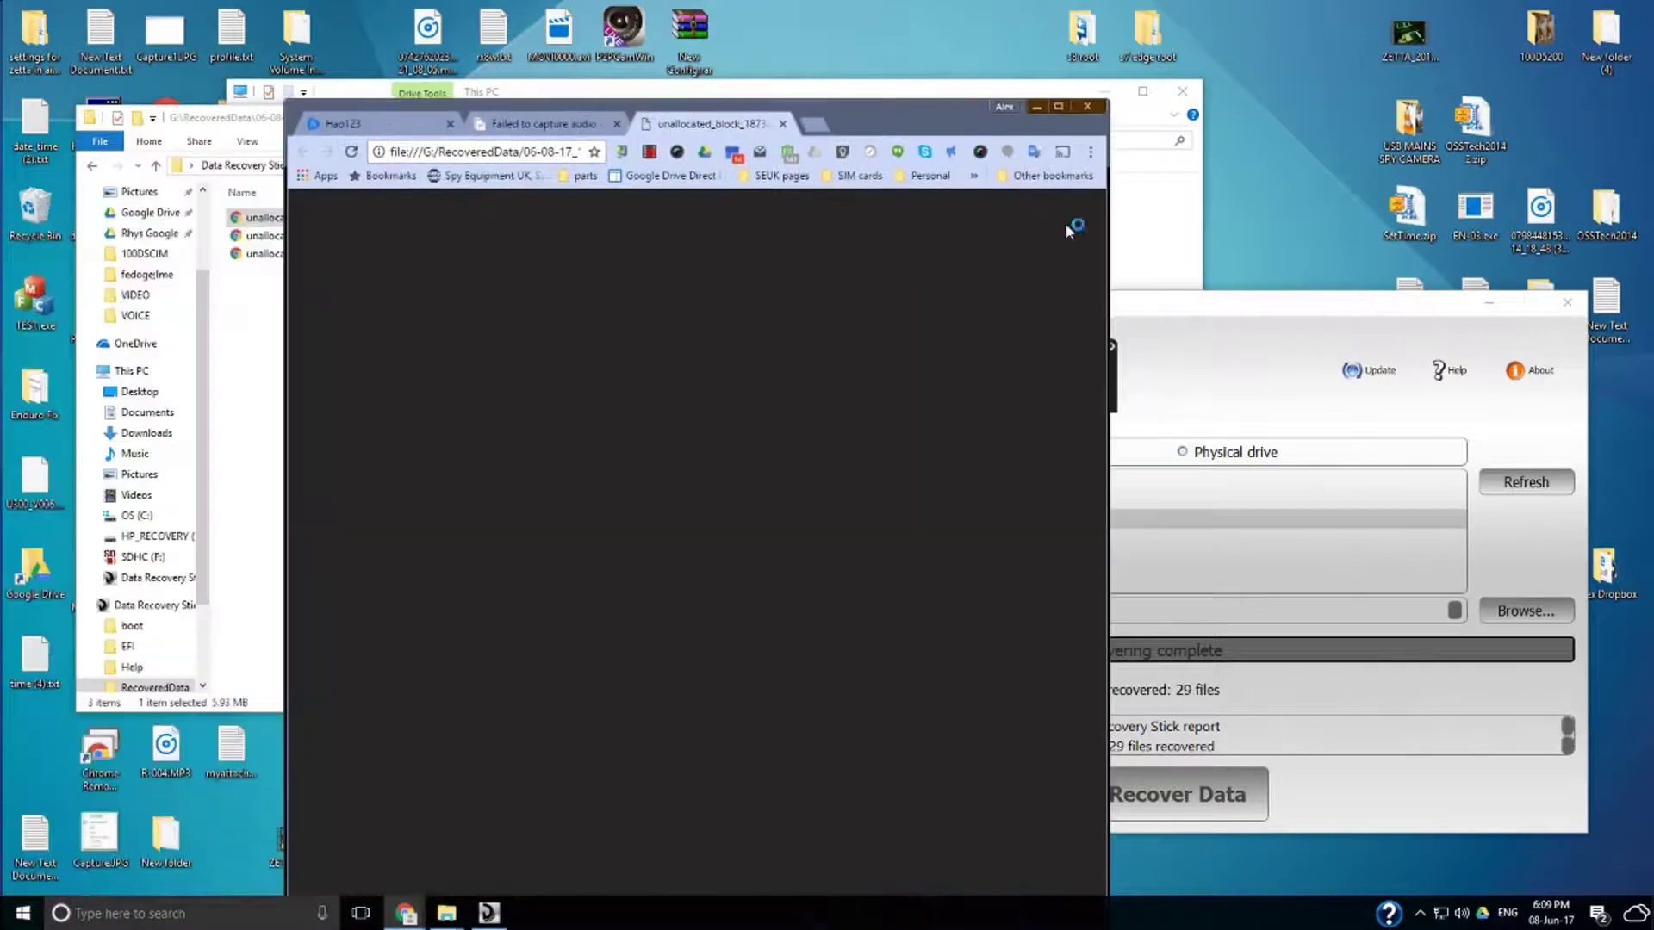
{"action": "scroll", "coordinate": [840, 465], "scroll_direction": "down", "scroll_amount": 10}
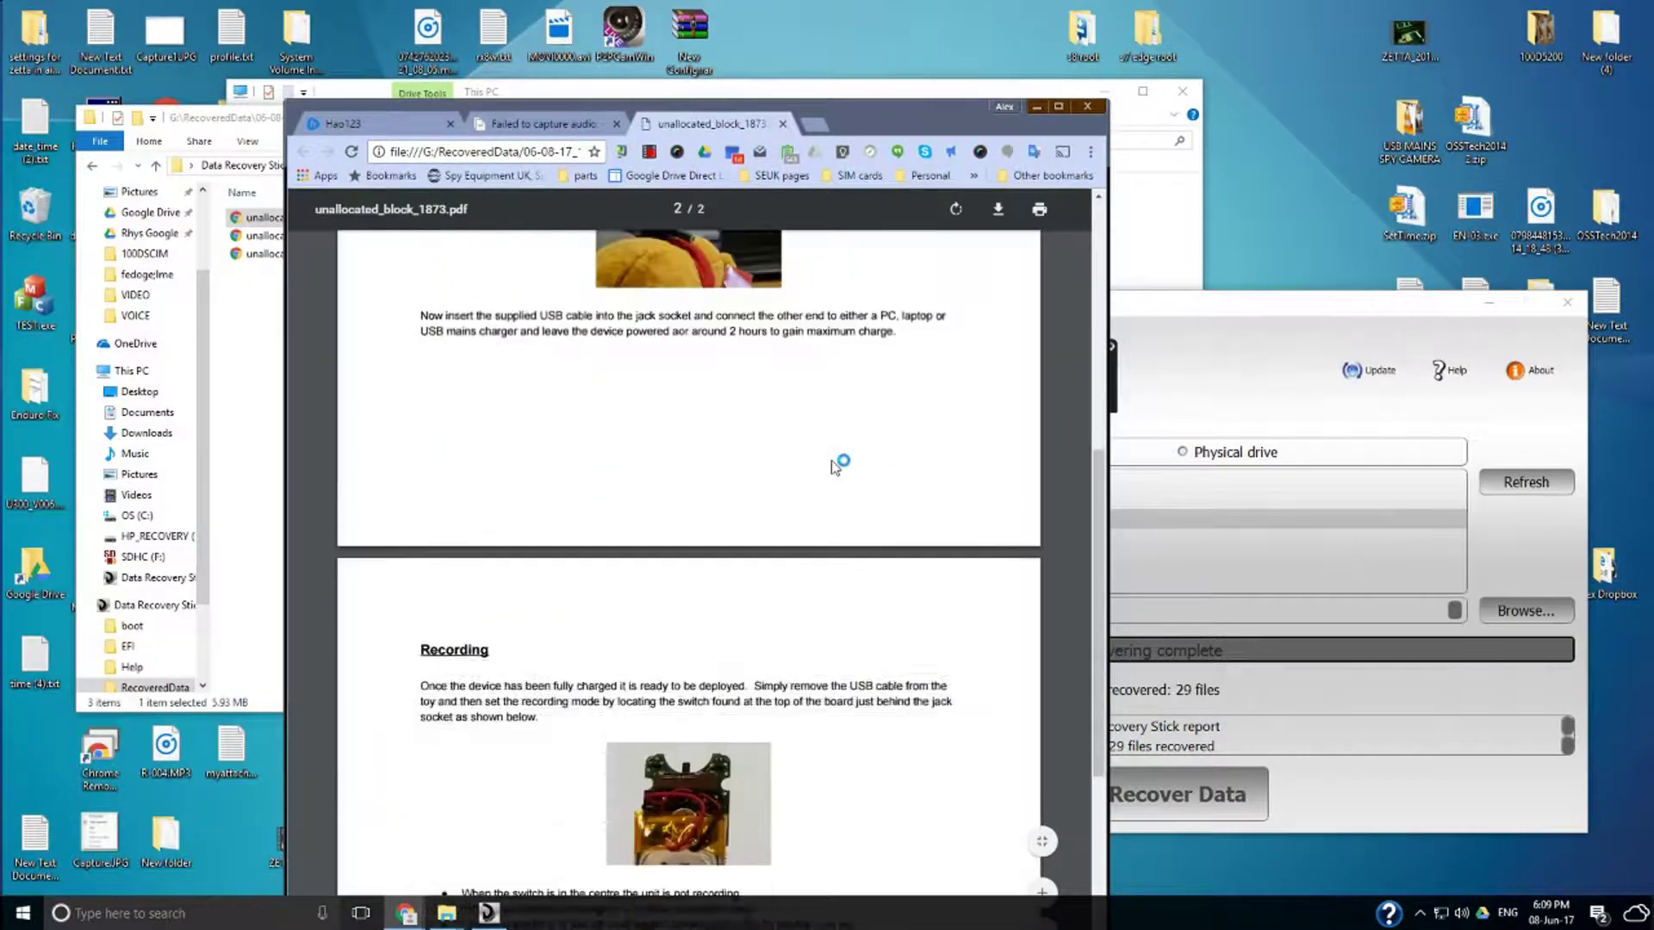
{"action": "scroll", "coordinate": [834, 465], "scroll_direction": "down", "scroll_amount": 5}
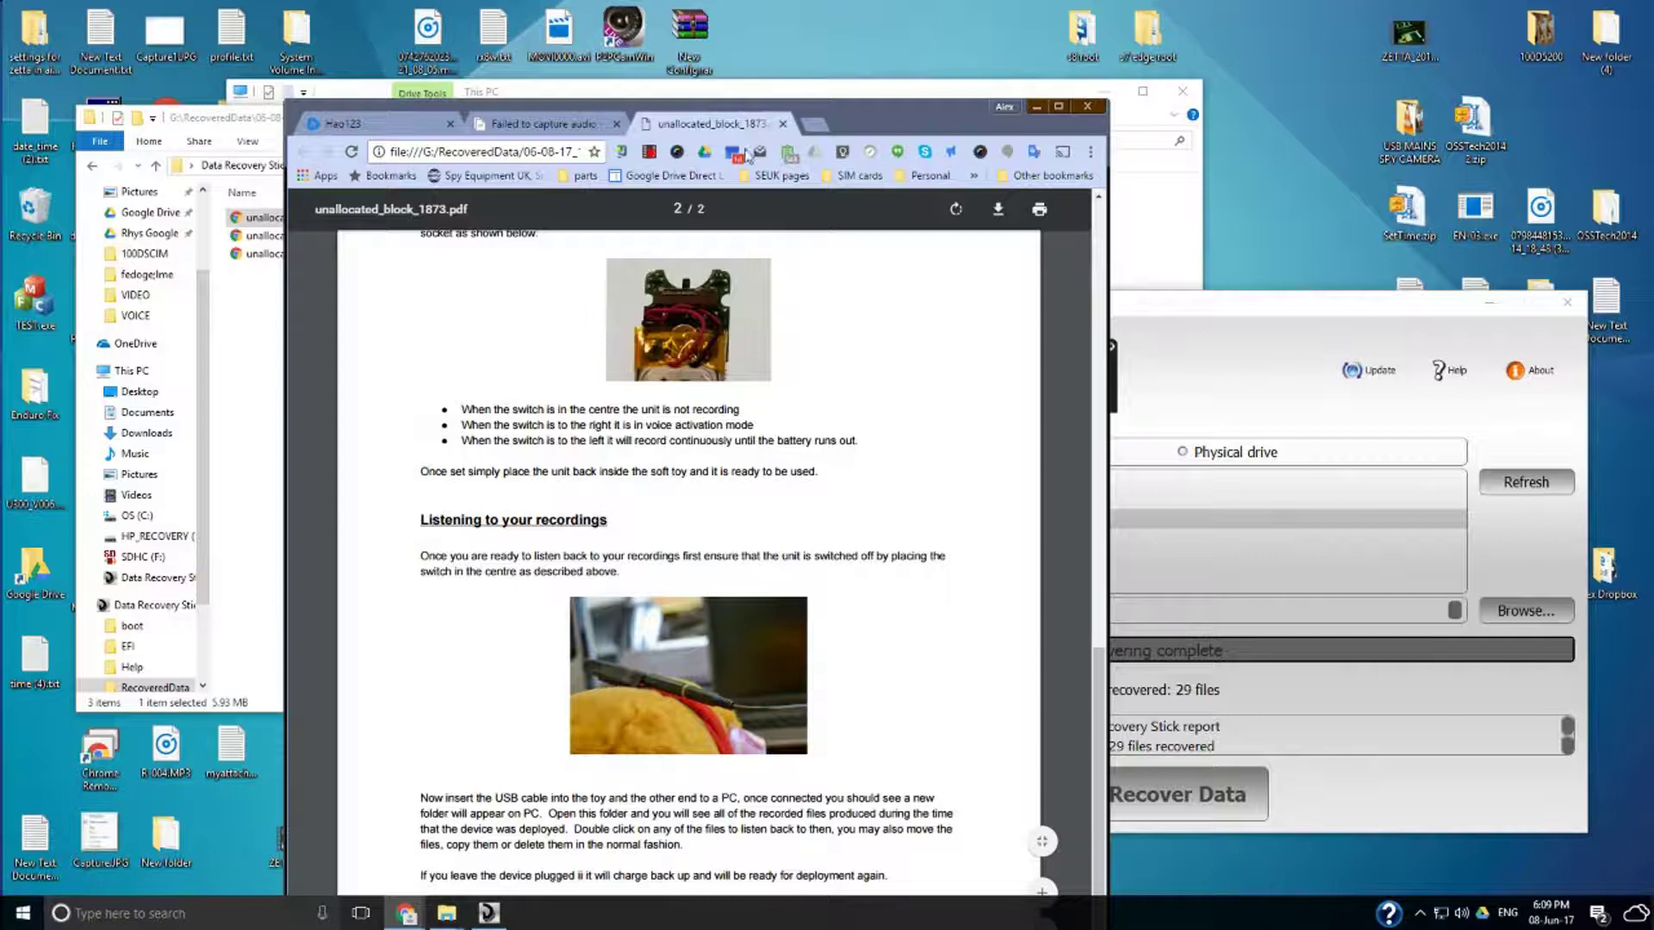
{"action": "left_click", "coordinate": [782, 124]}
{"action": "left_click_drag", "start_coordinate": [844, 115], "coordinate": [216, 873]}
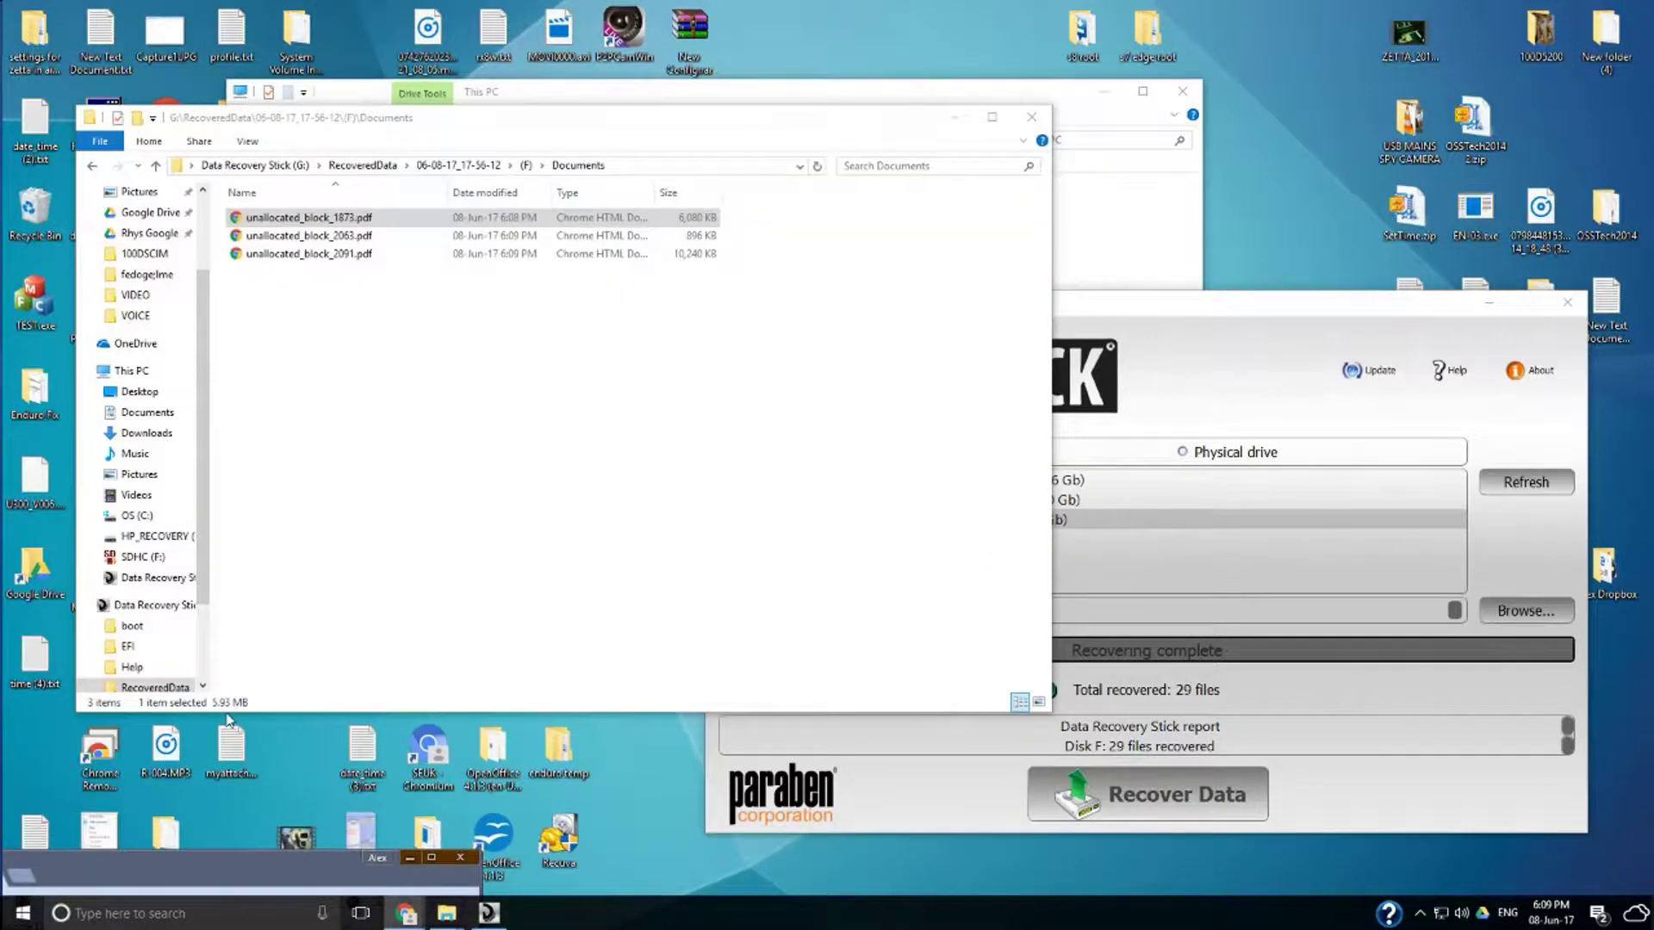